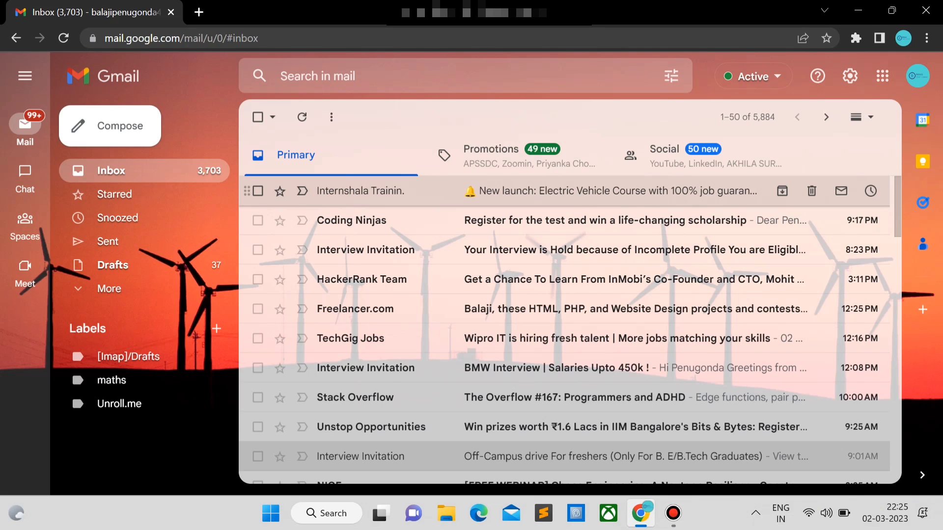
# Step: Open the Internshala Trainings email 'New launch: Electric Vehicle Course' from the Primary inbox
pyautogui.click(614, 191)
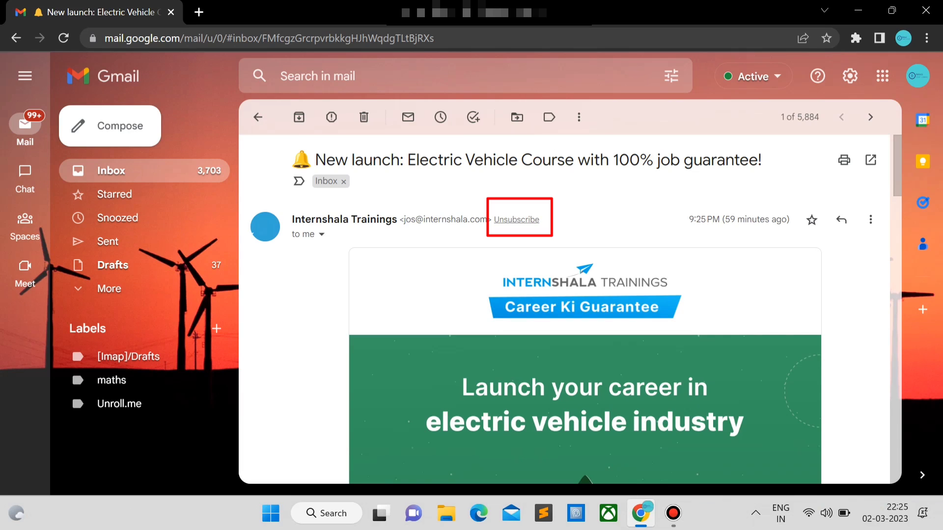
# Step: Unsubscribe from Internshala Trainings using Gmail's Unsubscribe link and confirm the request
pyautogui.click(516, 219)
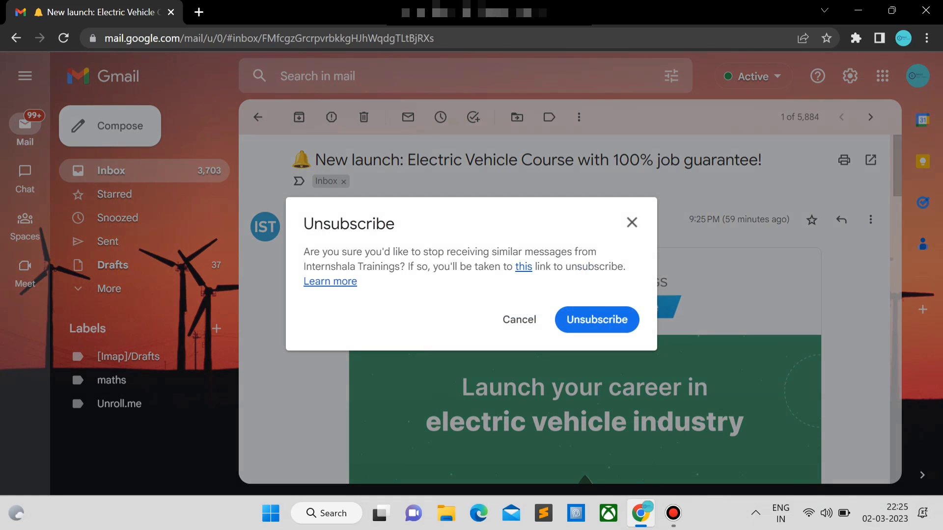
pyautogui.click(596, 319)
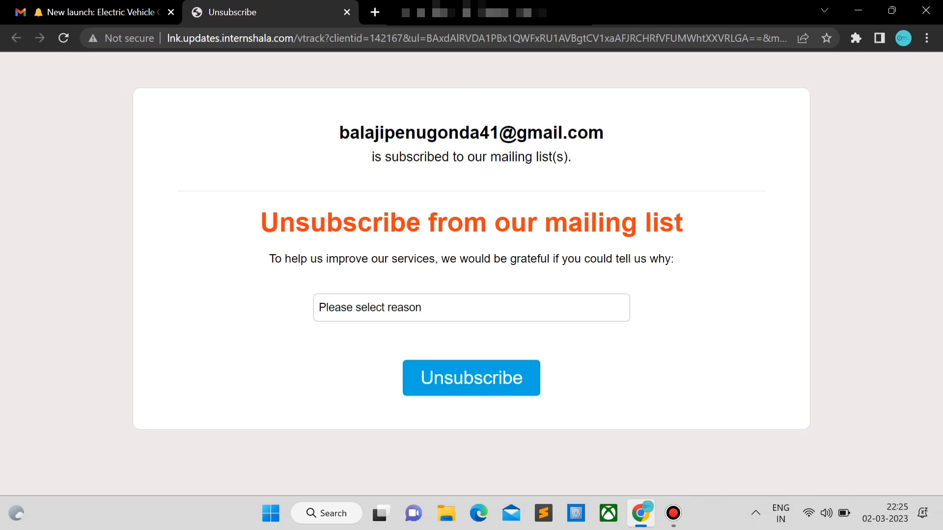
# Step: Submit Internshala's unsubscribe form with reason 'Your emails are not relevant to me', then return to the inbox
pyautogui.click(472, 308)
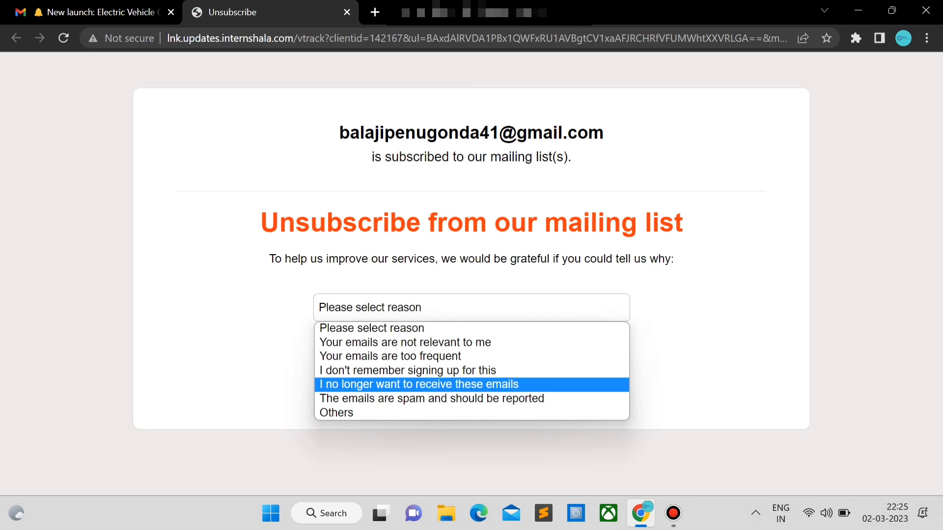
pyautogui.press('Down')
pyautogui.press('Up')
pyautogui.press('Up')
pyautogui.press('Up')
pyautogui.press('Up')
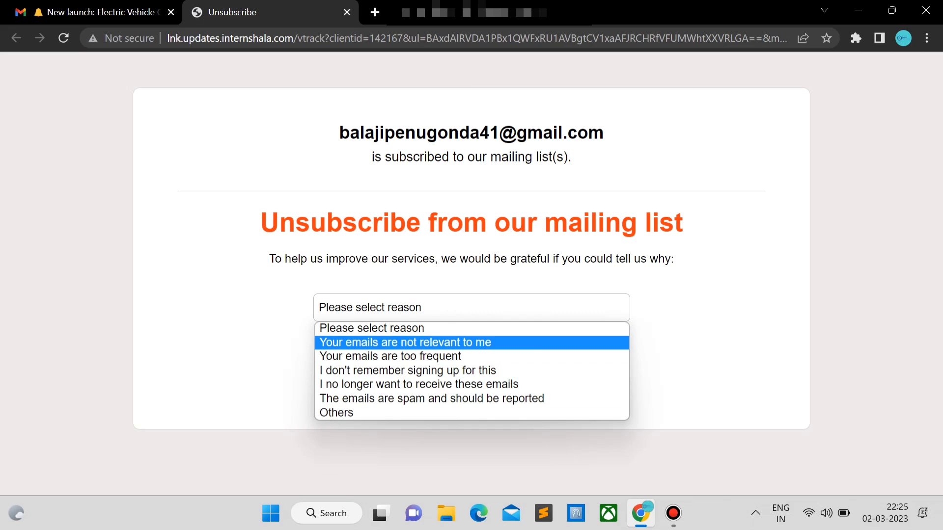
pyautogui.press('Return')
pyautogui.press('Tab')
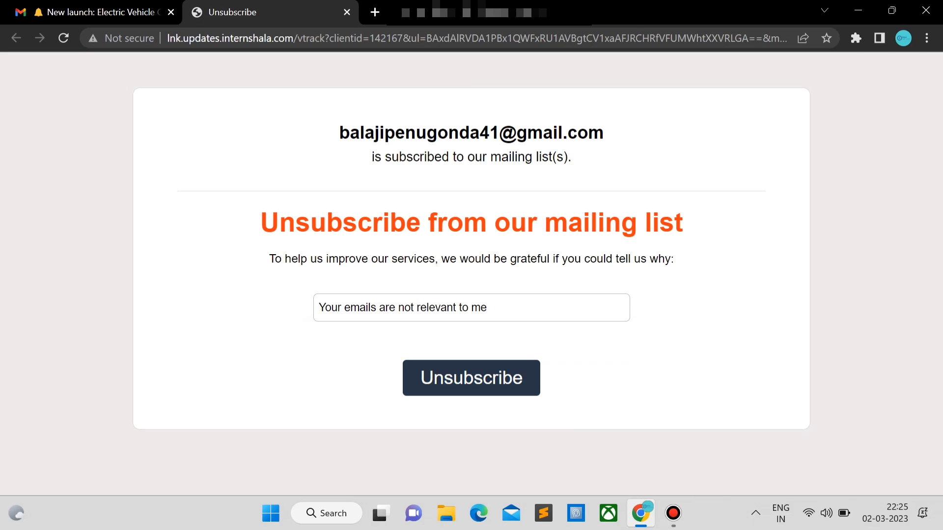
pyautogui.press('Return')
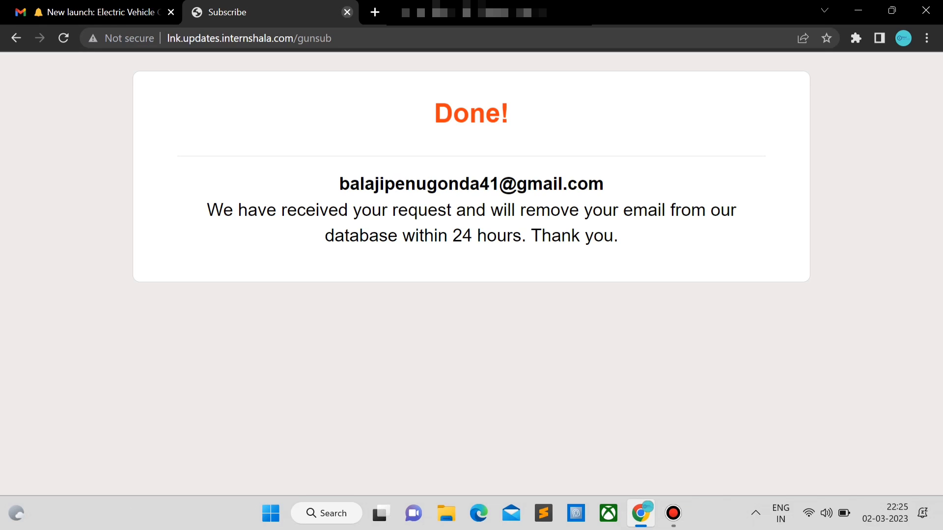
pyautogui.click(347, 12)
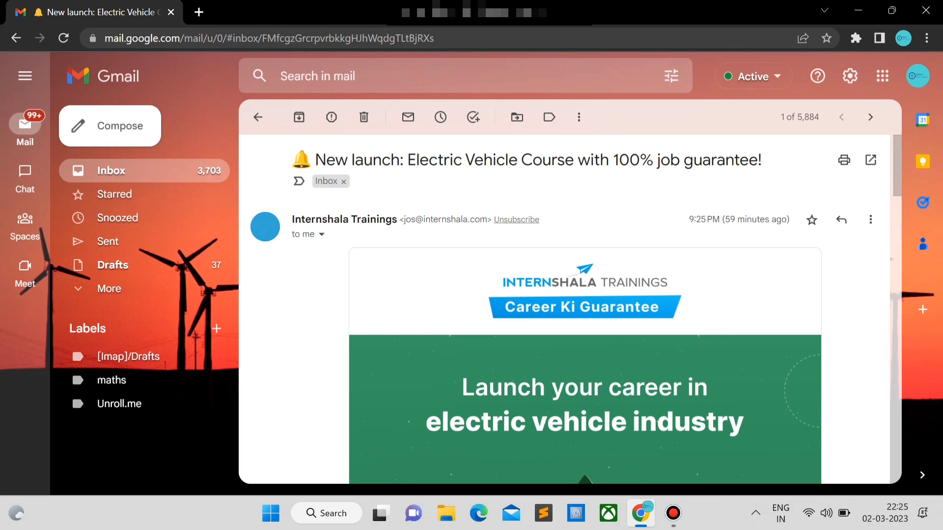
pyautogui.click(258, 117)
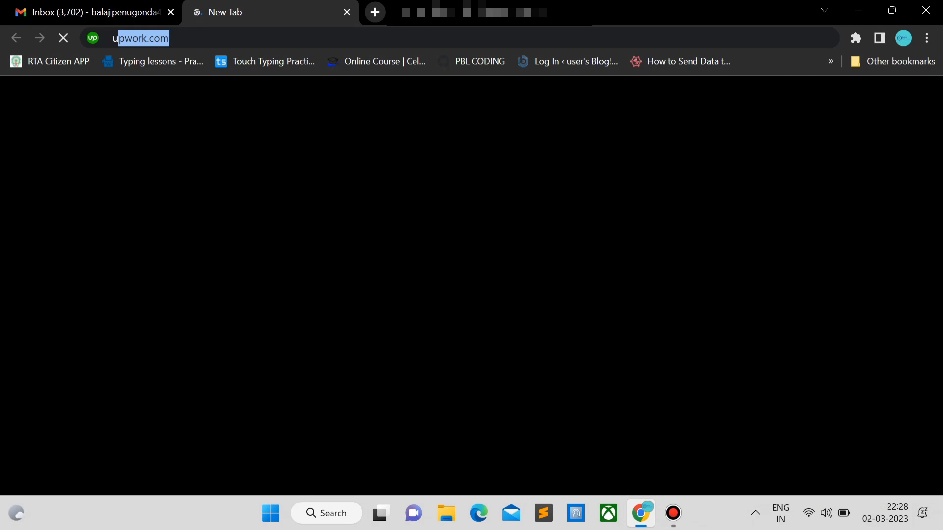
# Step: Search Google for 'unroll me' and open the Unroll.Me website
pyautogui.write('nro')
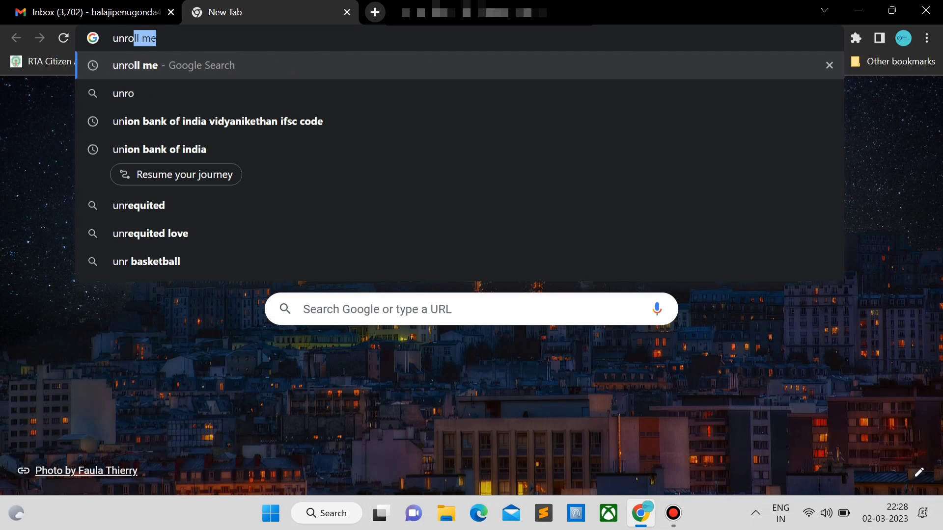
pyautogui.press('Return')
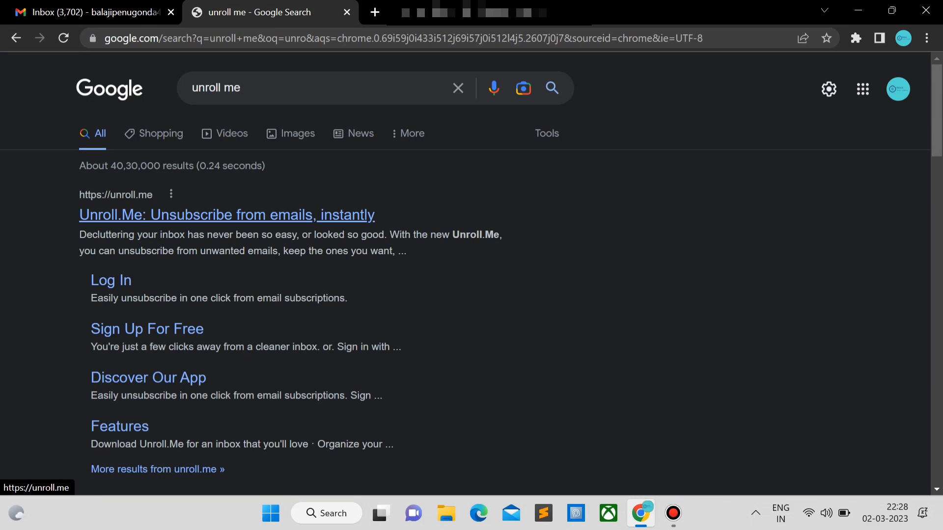
pyautogui.click(226, 215)
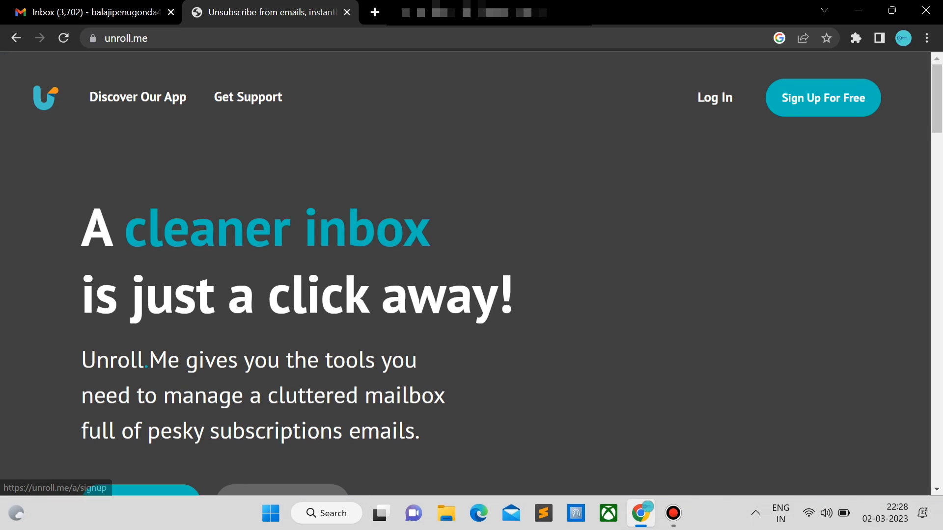
# Step: Sign up for Unroll.Me with the saved Gmail address and choose Upgrade Manually
pyautogui.click(823, 98)
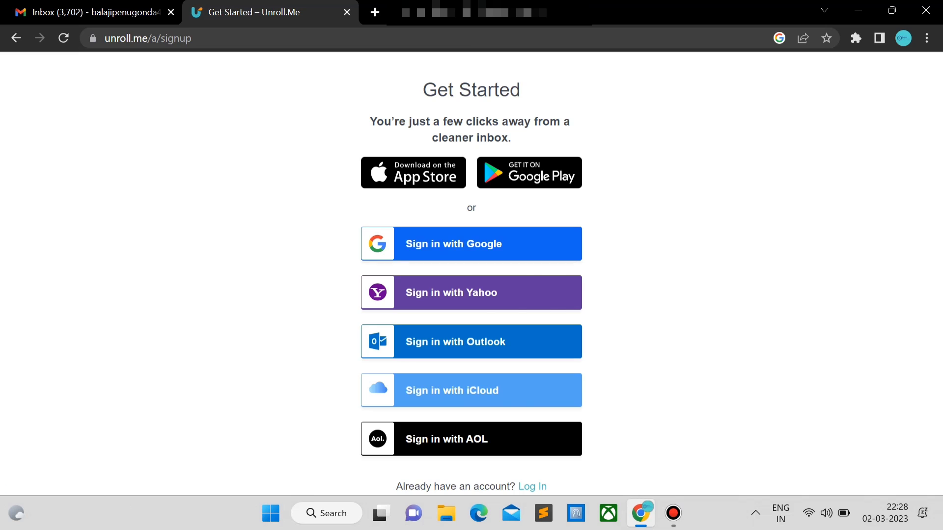
pyautogui.scroll(-1, 466, 275)
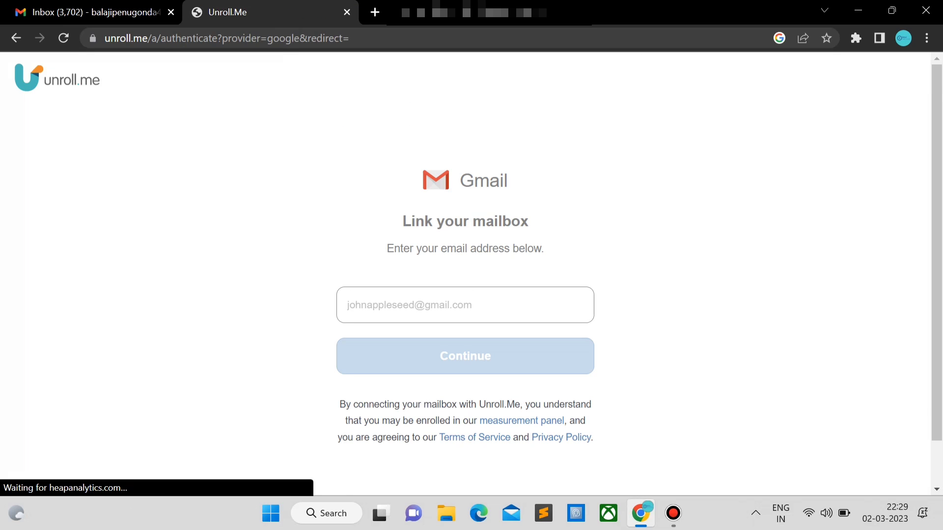
pyautogui.click(423, 305)
pyautogui.press('Down')
pyautogui.press('Down')
pyautogui.press('Down')
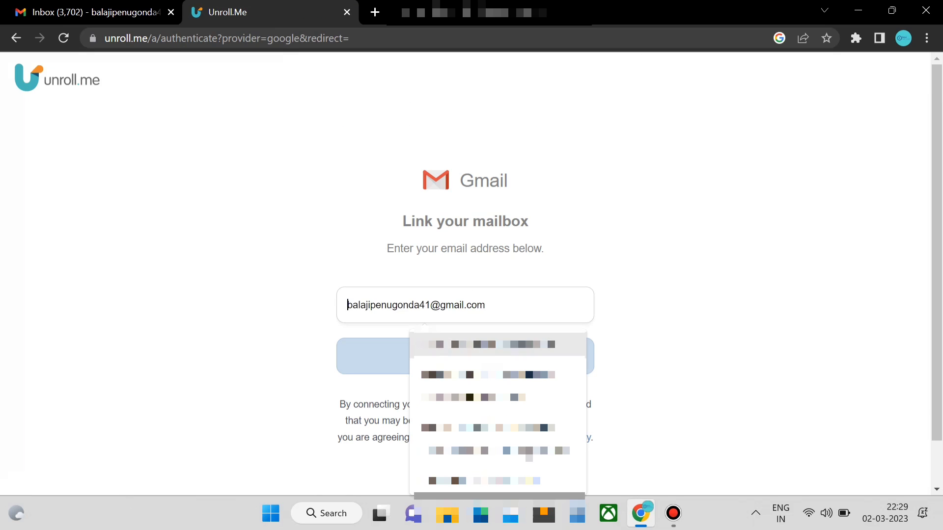
pyautogui.press('Return')
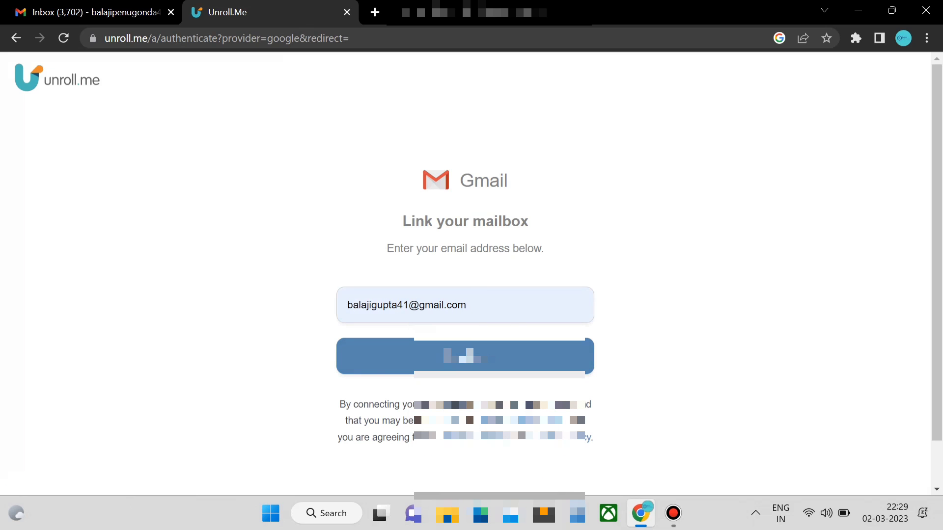
pyautogui.press('Return')
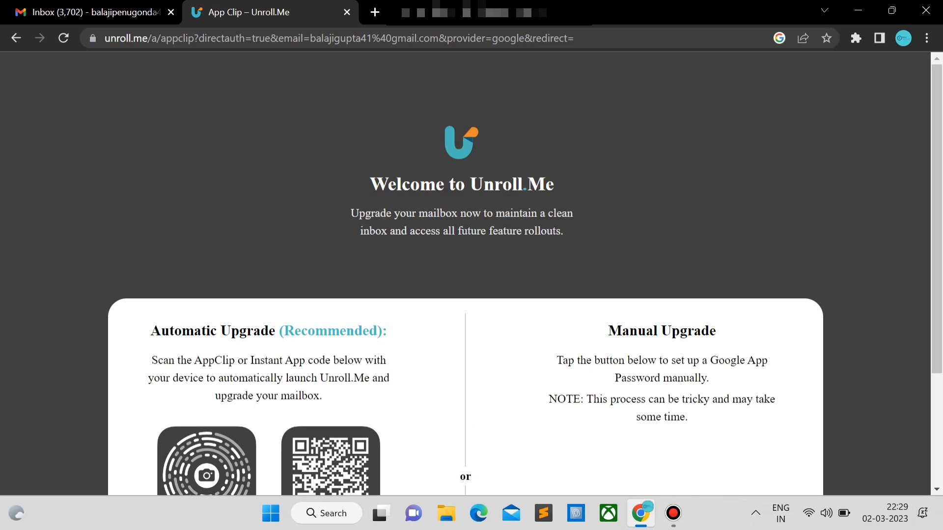
pyautogui.scroll(-3, 520, 280)
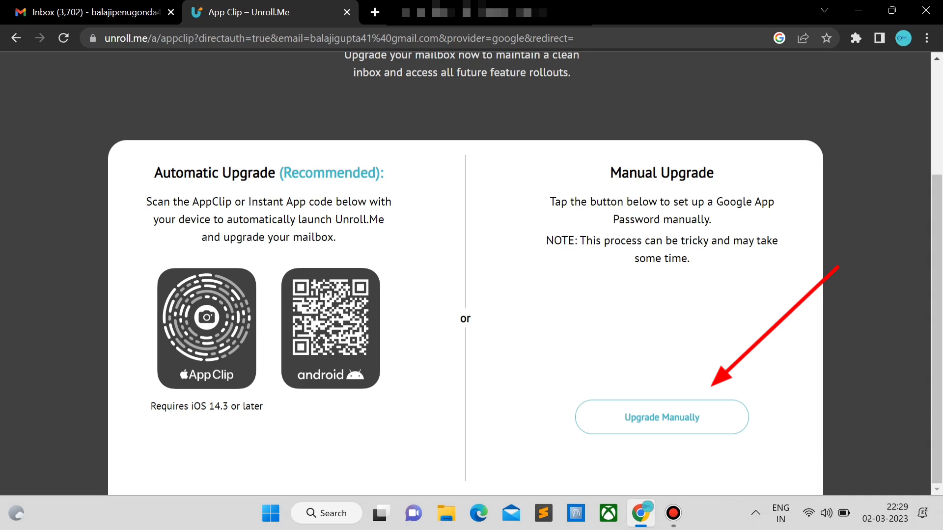
pyautogui.click(661, 417)
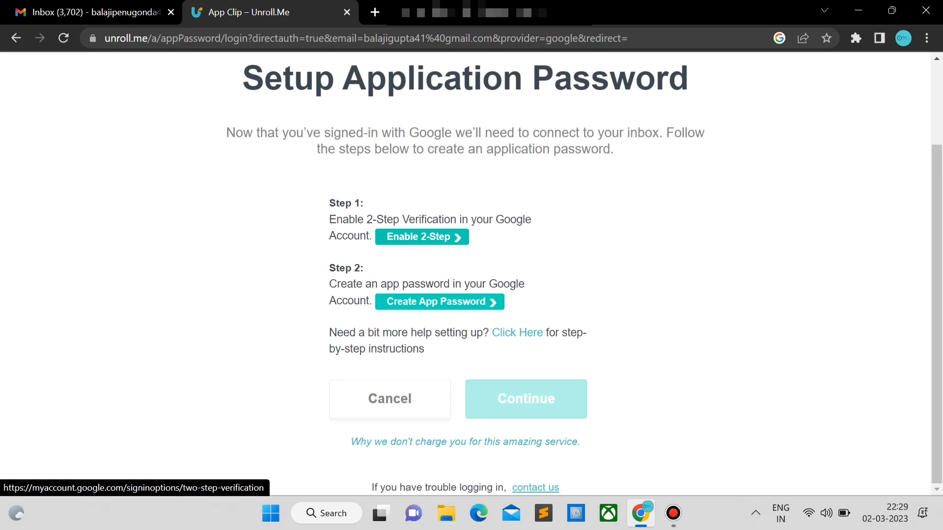
# Step: Begin 2-Step Verification setup, re-enter the Google account password, and continue past the phone prompt
pyautogui.click(422, 237)
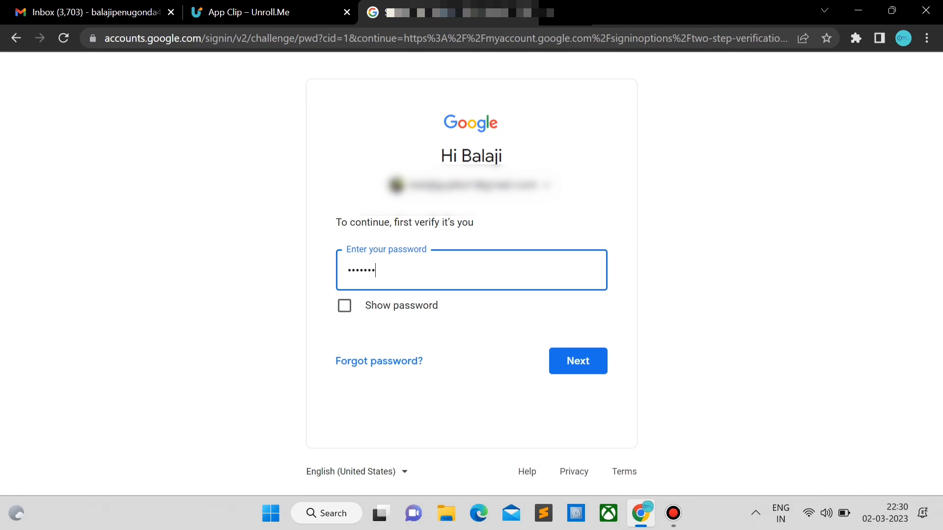
pyautogui.write('••')
pyautogui.press('Return')
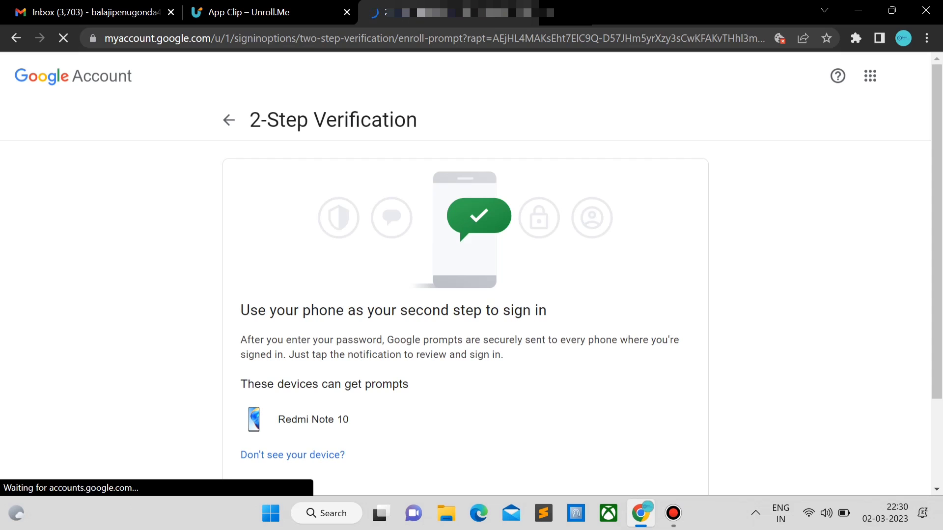
pyautogui.scroll(-2, 471, 312)
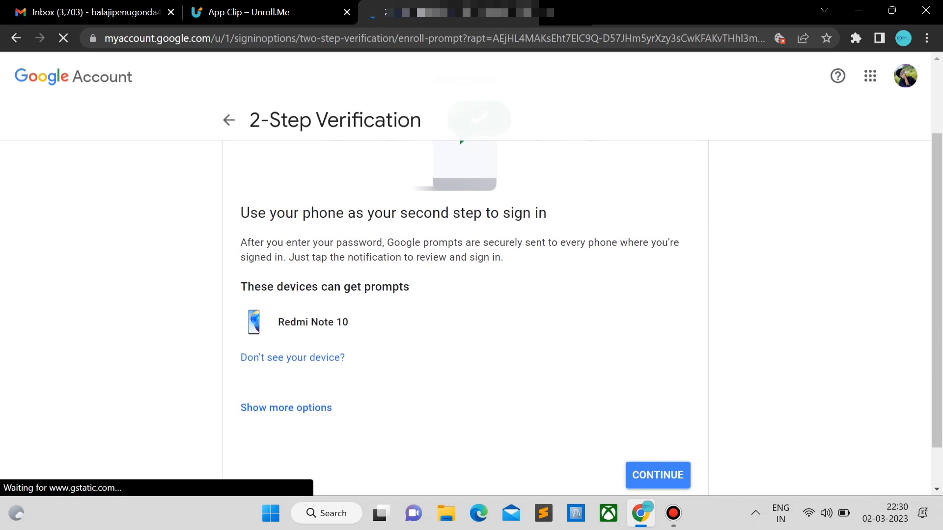
pyautogui.scroll(-1, 472, 295)
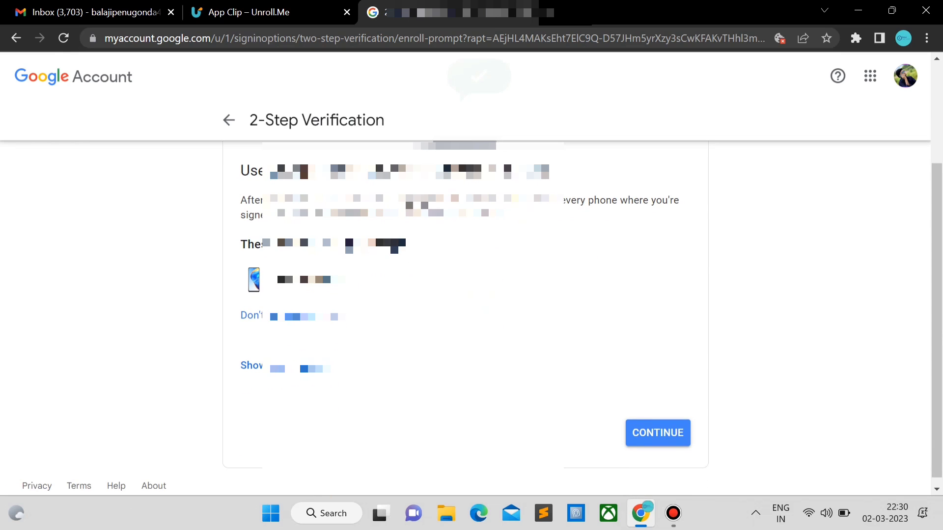
pyautogui.click(658, 433)
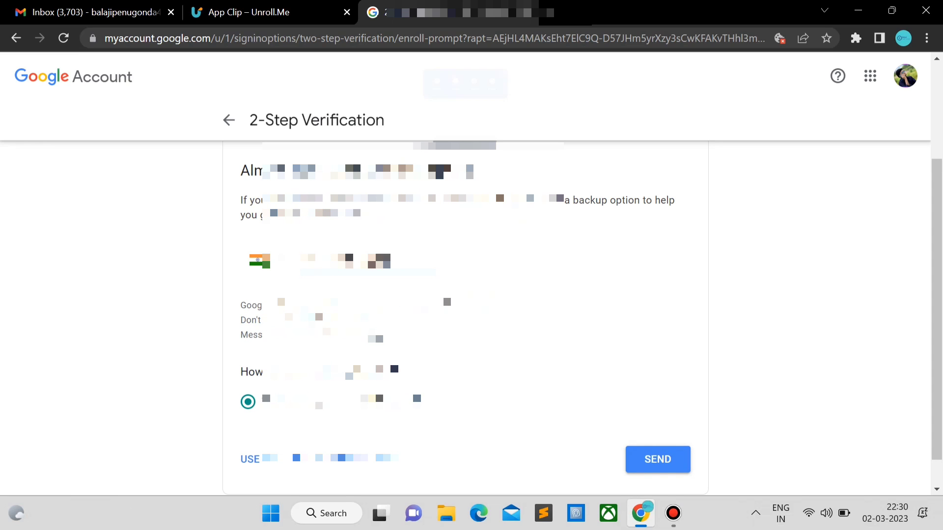
# Step: Re-enter the backup phone number and send a verification code to it
pyautogui.press('BackSpace')
pyautogui.press('BackSpace')
pyautogui.press('BackSpace')
pyautogui.press('BackSpace')
pyautogui.press('BackSpace')
pyautogui.press('BackSpace')
pyautogui.write('987654')
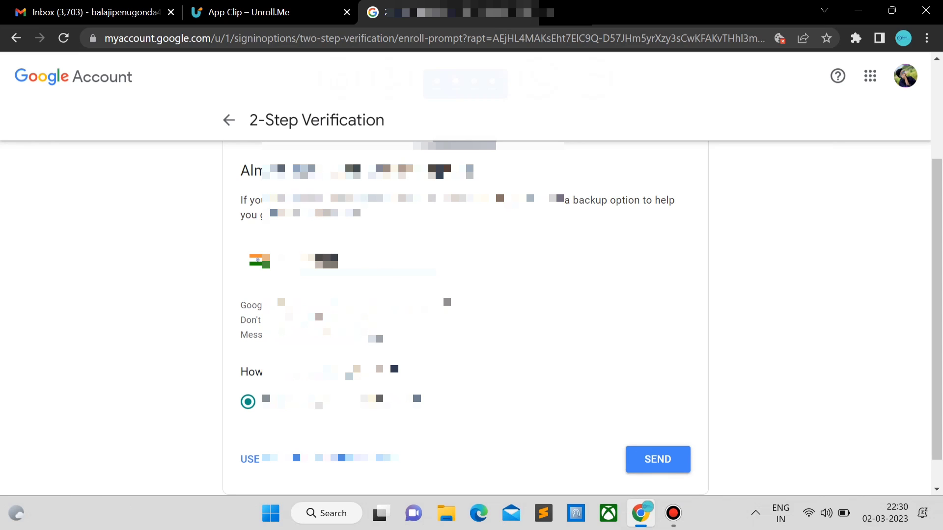
pyautogui.write('3')
pyautogui.scroll(-1, 465, 295)
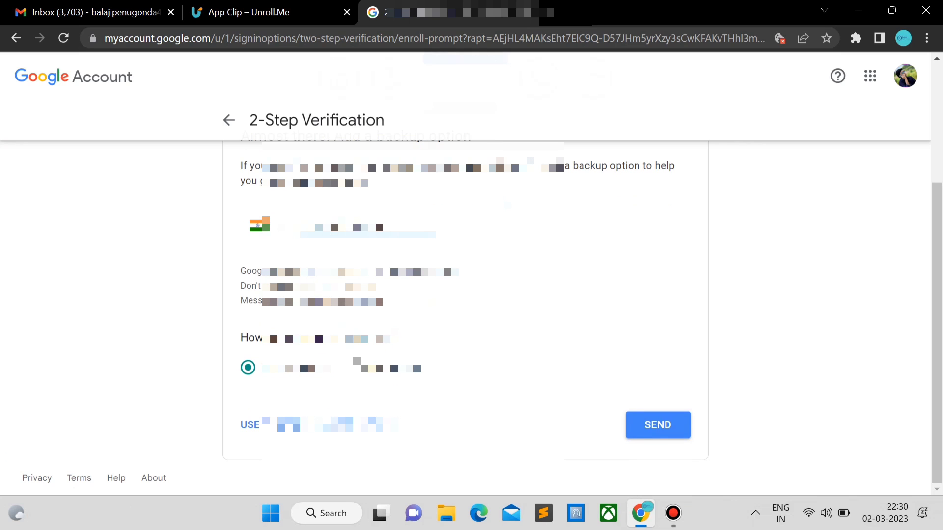
pyautogui.press('Return')
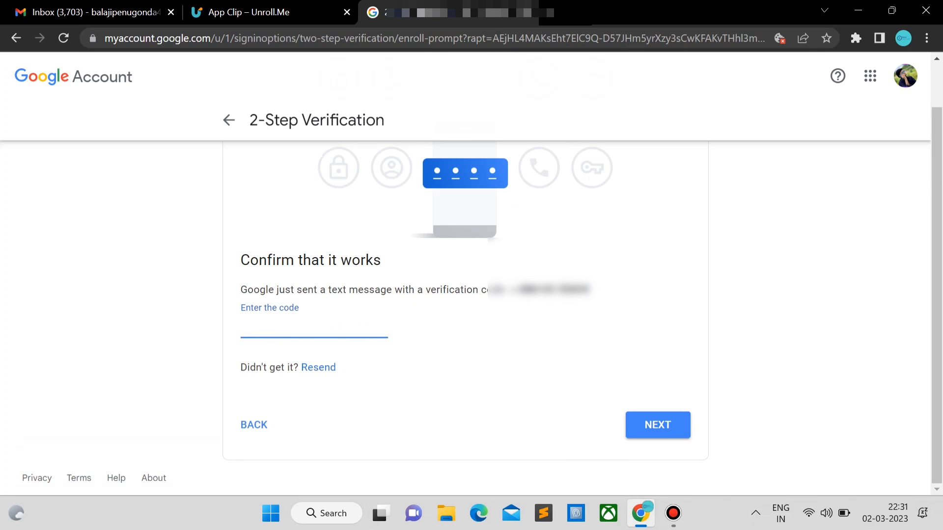
# Step: Enter the texted verification code, turn on 2-Step Verification, and return to the Unroll.Me tab
pyautogui.press('Return')
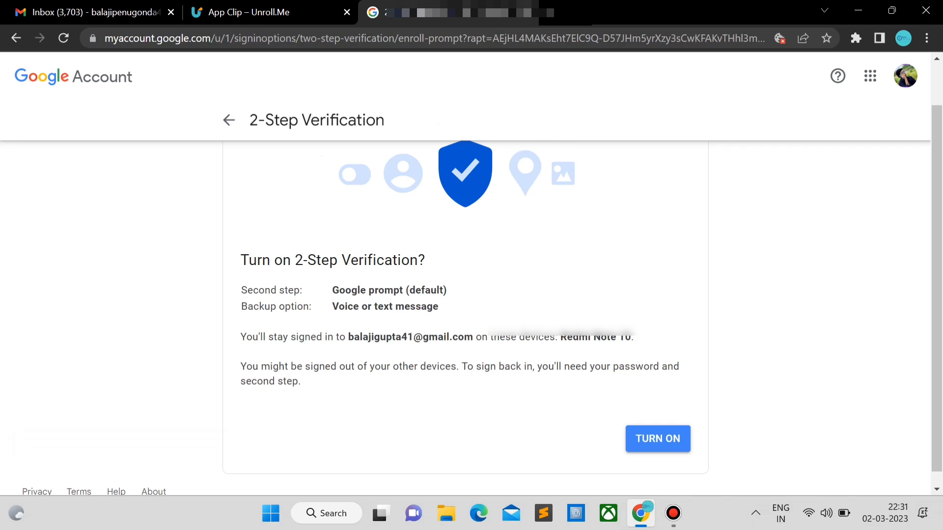
pyautogui.press('Return')
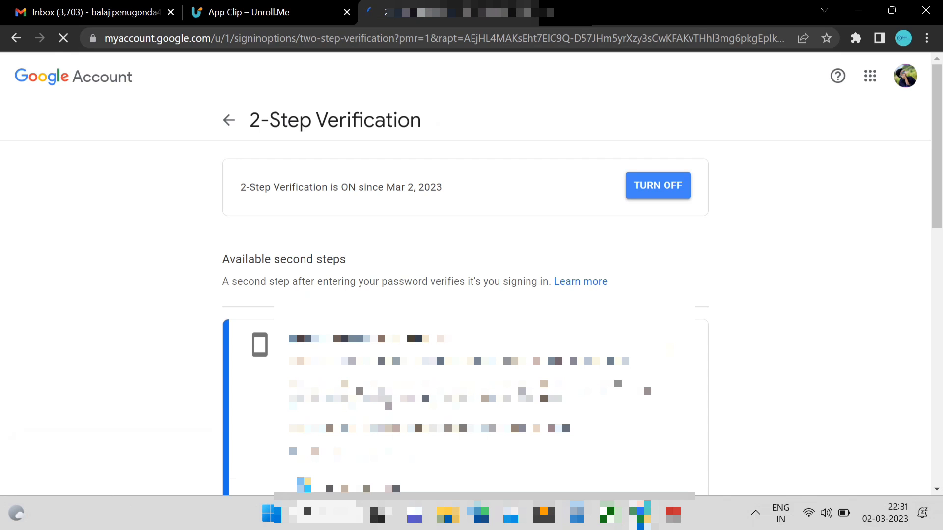
pyautogui.scroll(-2, 472, 275)
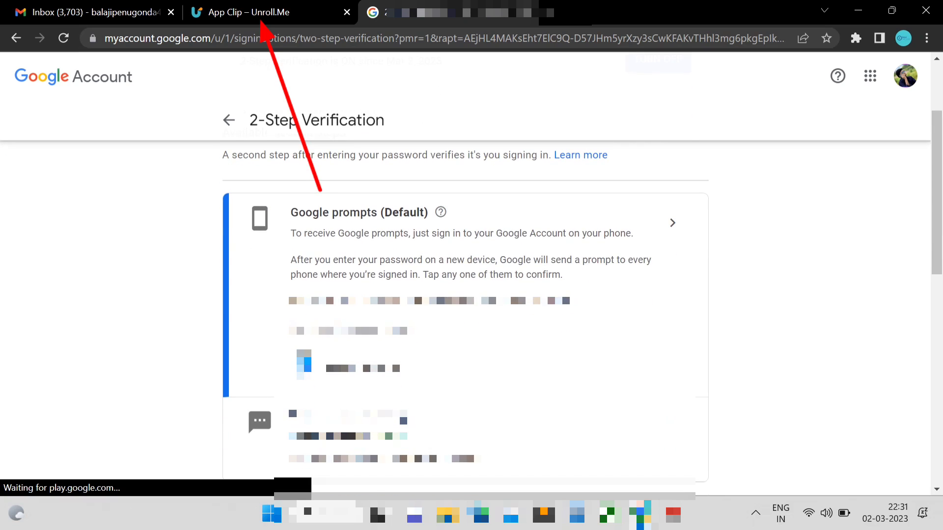
pyautogui.click(246, 12)
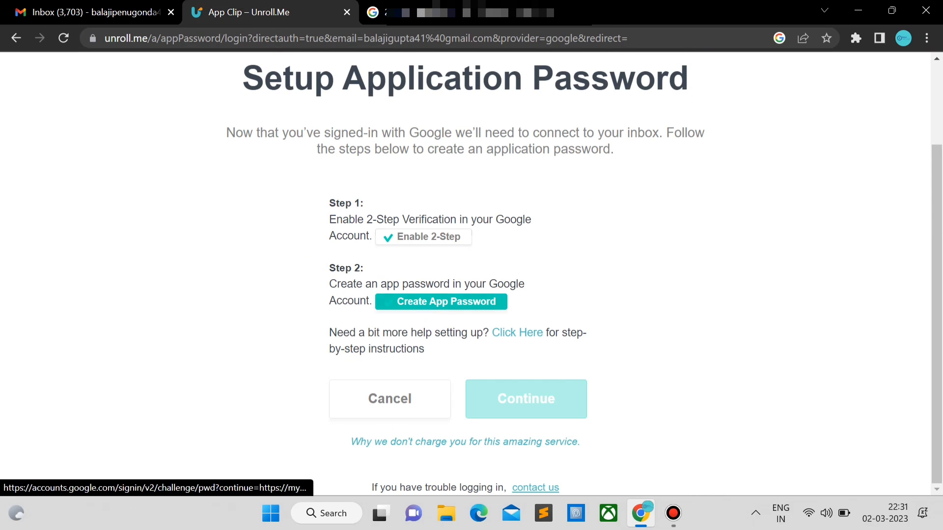
# Step: Start creating a Google app password, re-entering the account password to continue
pyautogui.click(441, 301)
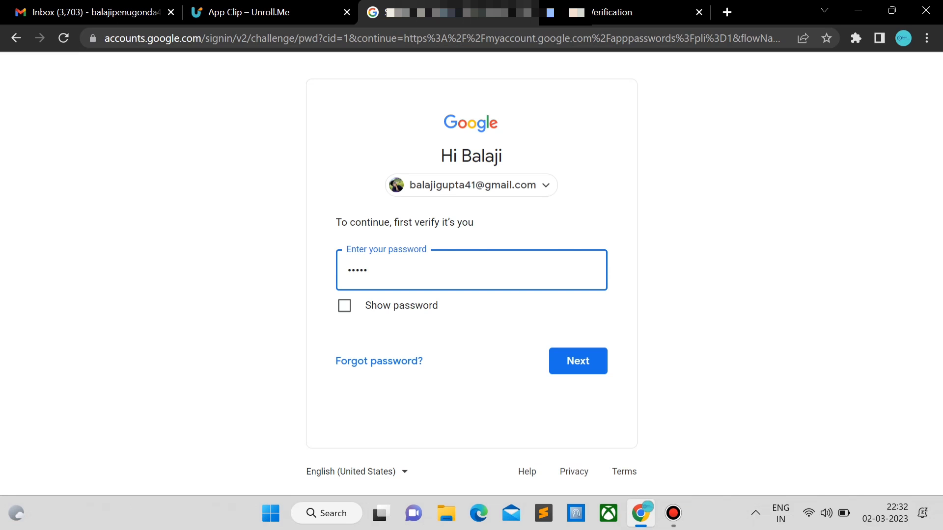
pyautogui.write('•')
pyautogui.write('•••')
pyautogui.click(578, 361)
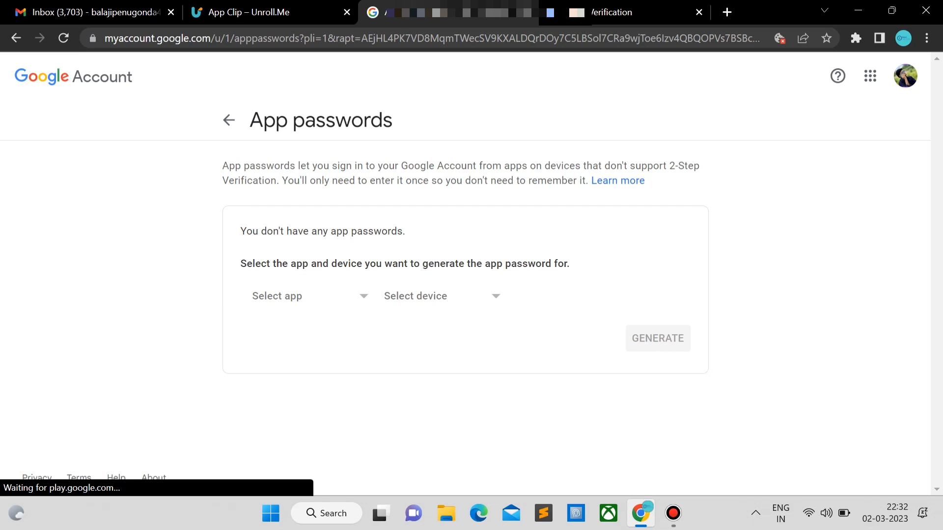
# Step: Generate an app password for a custom app named 'unroll'
pyautogui.click(308, 296)
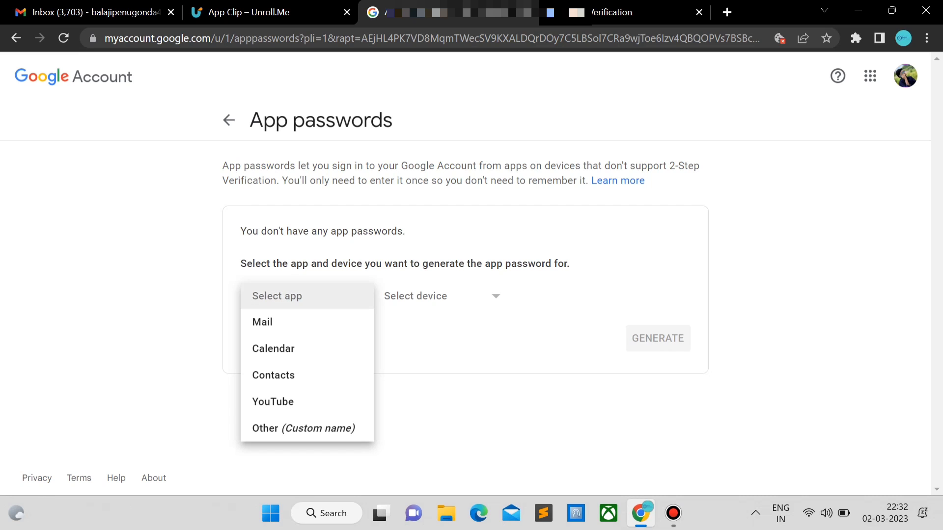
pyautogui.press('Escape')
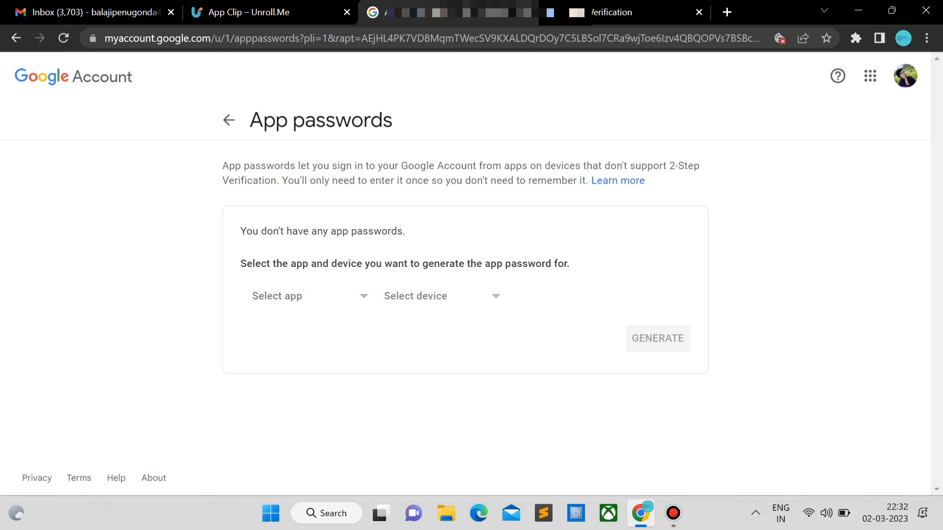
pyautogui.click(309, 296)
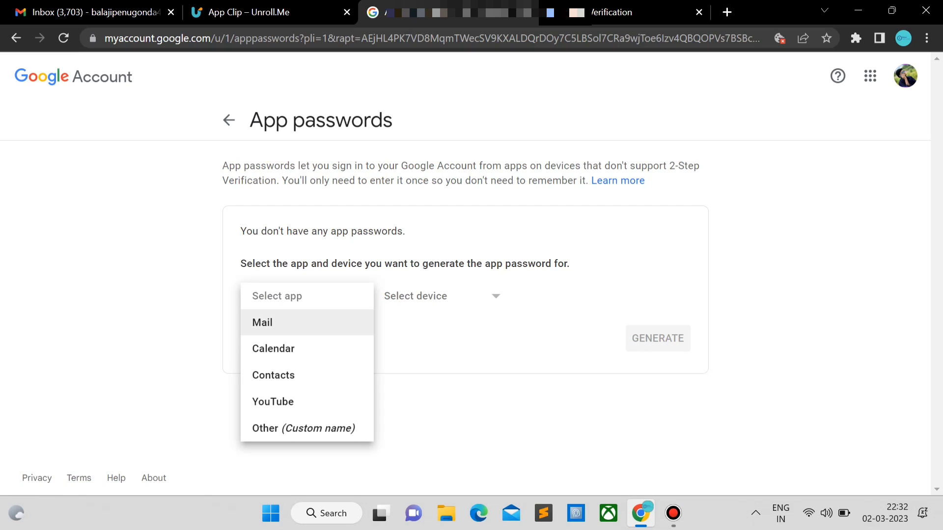
pyautogui.click(303, 428)
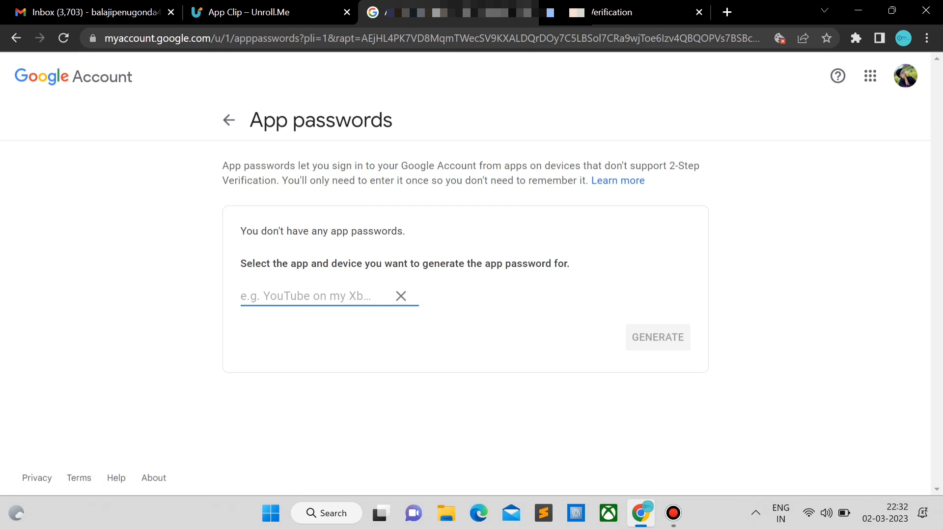
pyautogui.write('u')
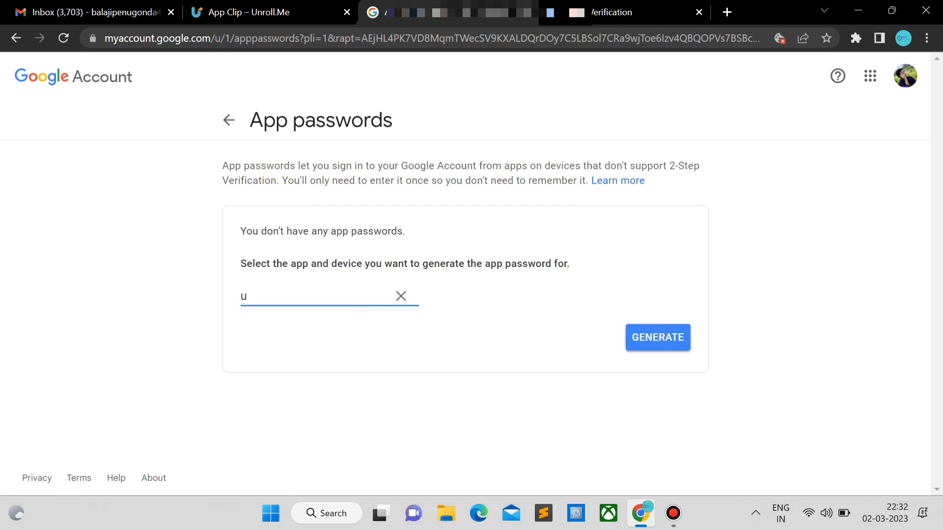
pyautogui.write('nroll')
pyautogui.press('Return')
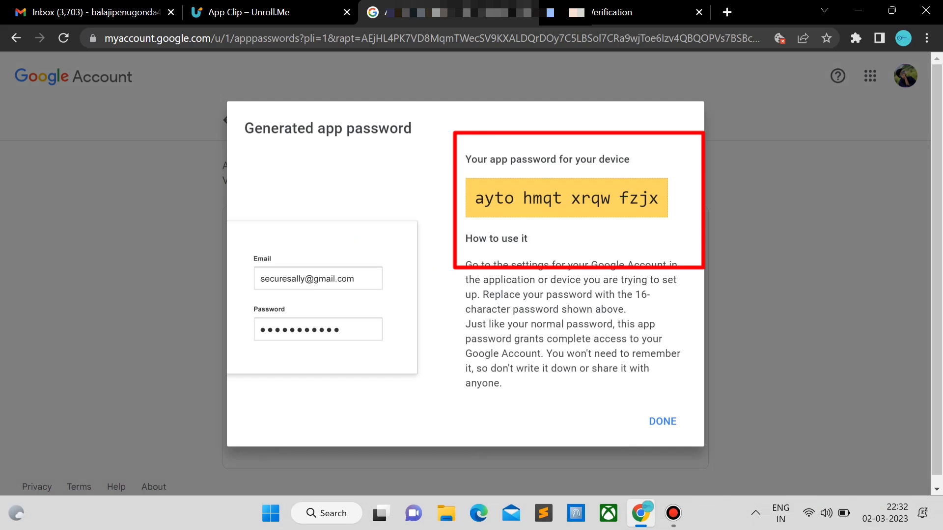
# Step: Copy the generated 'unroll' app password, close the dialog, and return to the Unroll.Me tab
pyautogui.moveTo(474, 198); pyautogui.dragTo(659, 198)
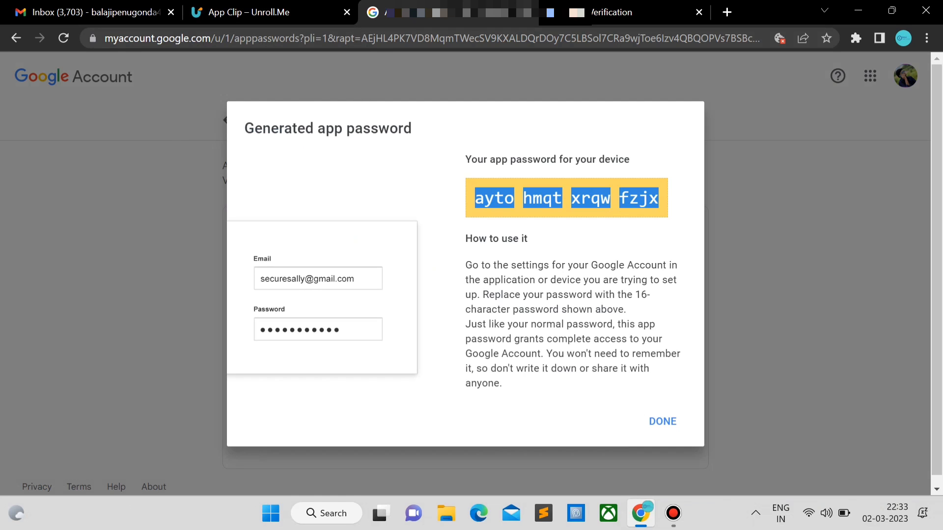
pyautogui.click(663, 422)
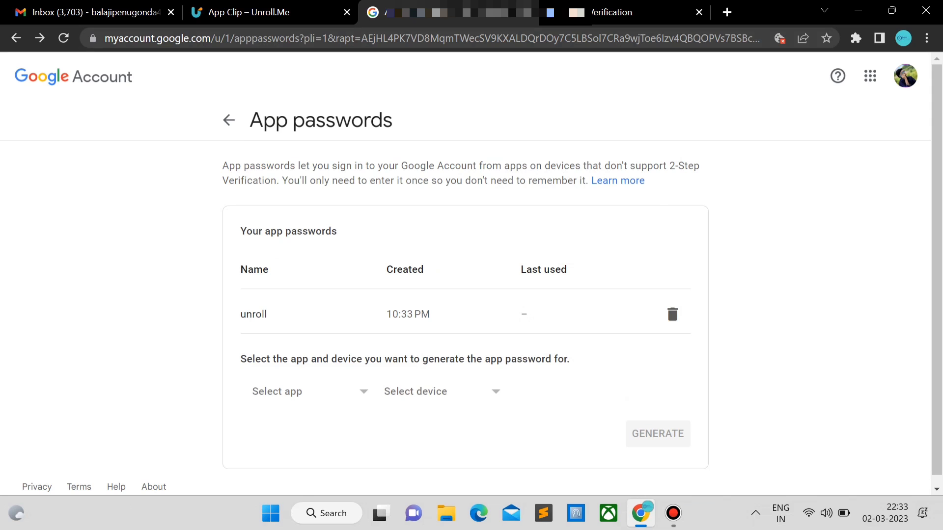
pyautogui.click(241, 12)
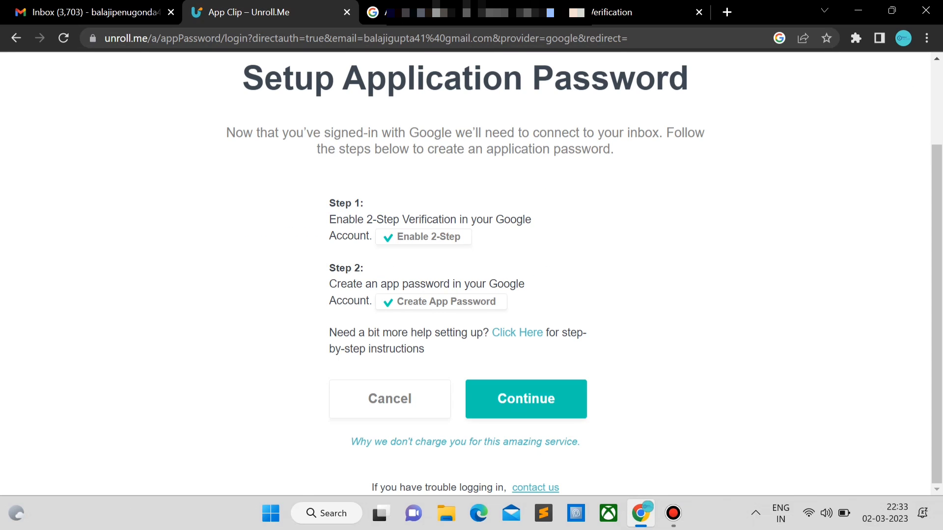
# Step: Continue to Connect your inbox and paste the app password into the 16-digit field
pyautogui.click(526, 399)
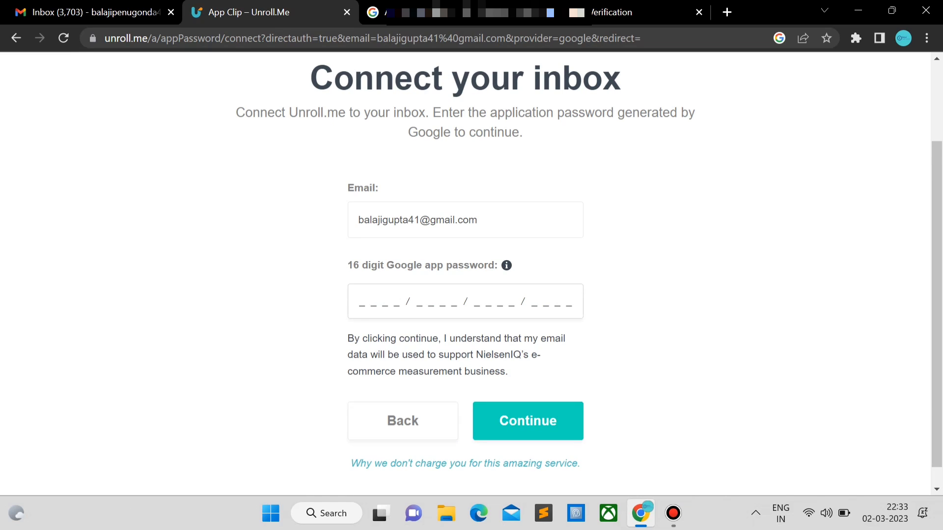
pyautogui.hotkey('ctrl', 'v')
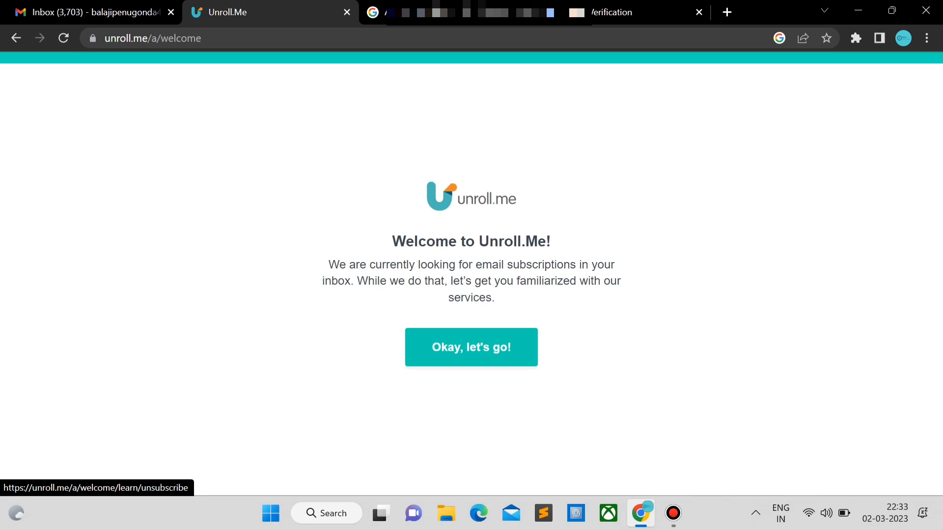
# Step: Step through the Unsubscribe, Rollup and Keep in Inbox introductions, then start editing the 12 subscriptions
pyautogui.click(471, 347)
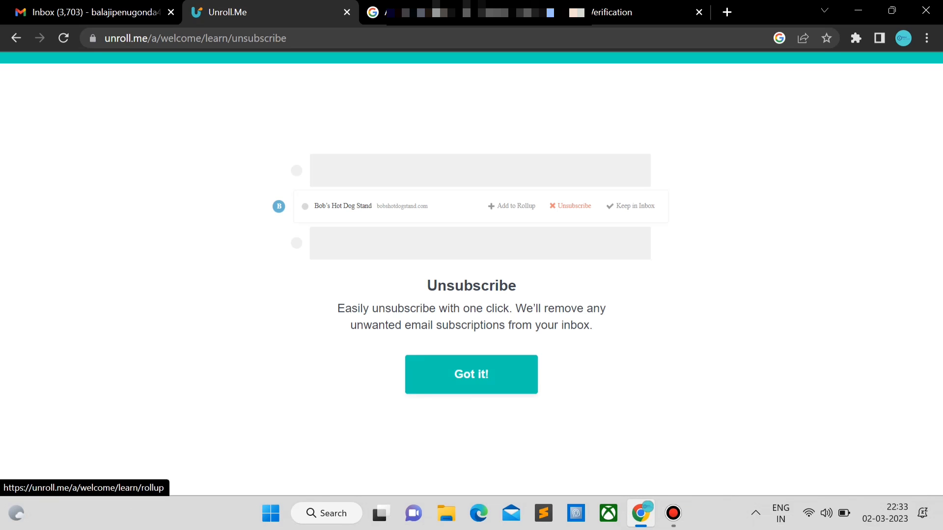
pyautogui.click(471, 375)
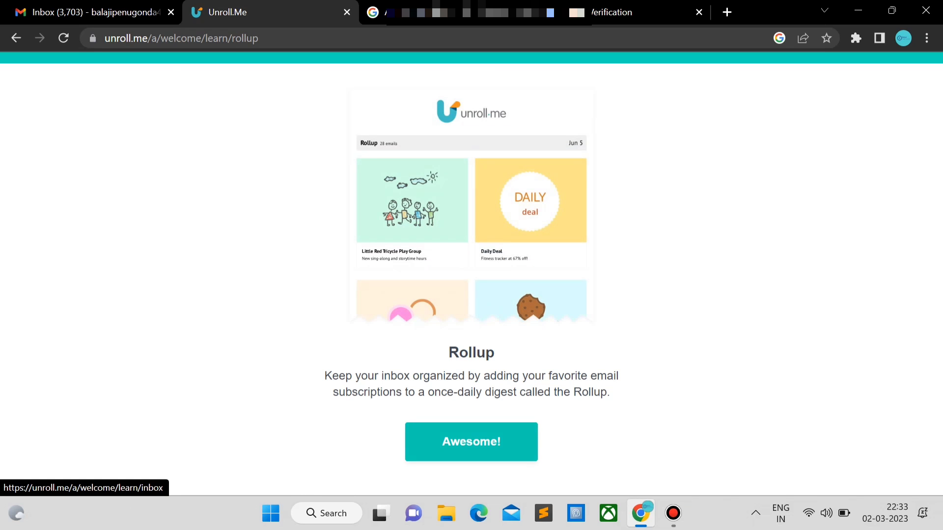
pyautogui.click(472, 442)
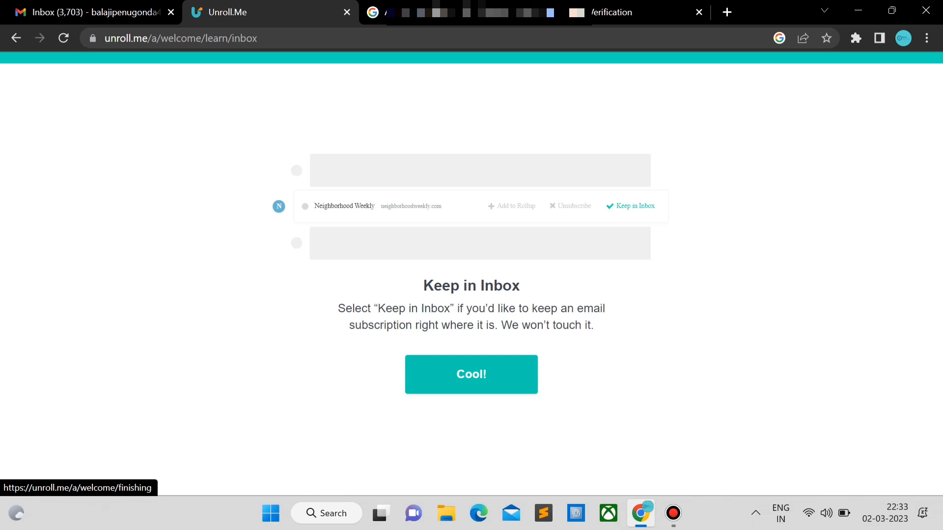
pyautogui.click(472, 375)
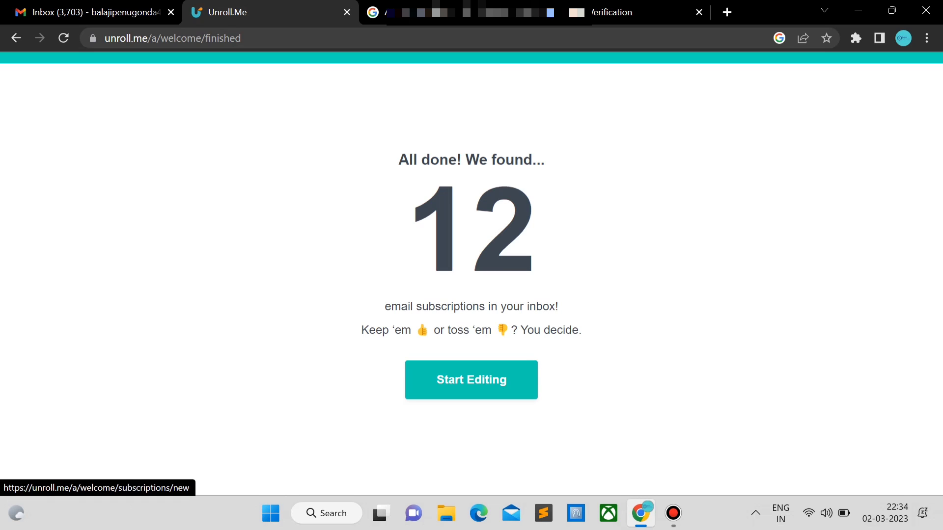
pyautogui.click(471, 379)
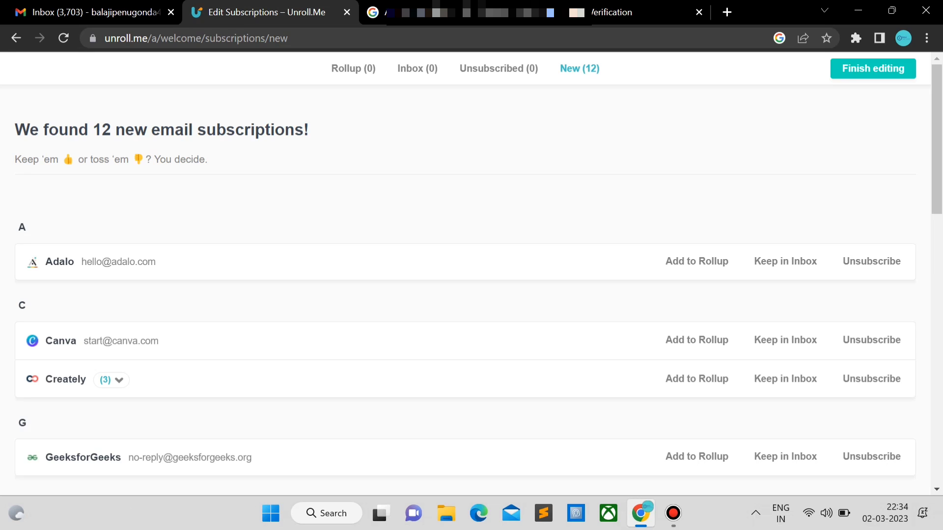
# Step: Unsubscribe from the VisualCV and Zety emails in the subscription list
pyautogui.scroll(-6, 471, 265)
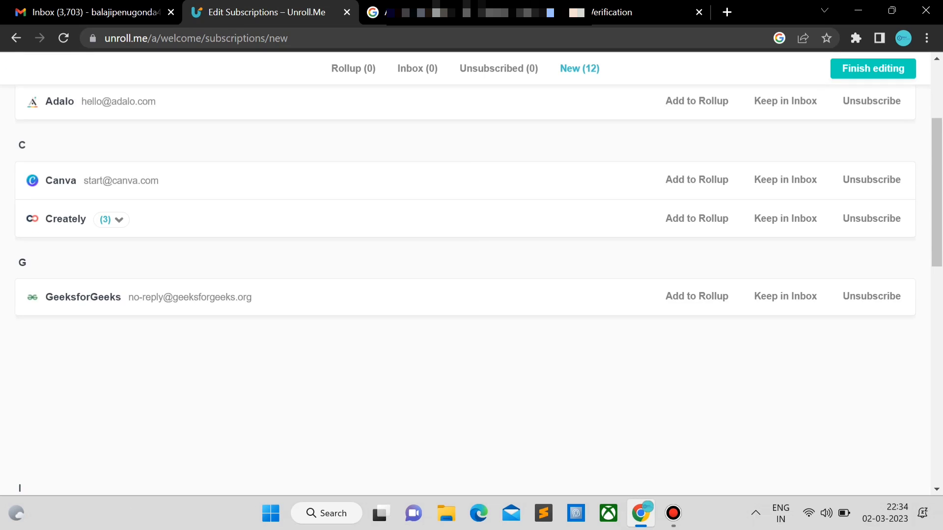
pyautogui.scroll(-5, 472, 293)
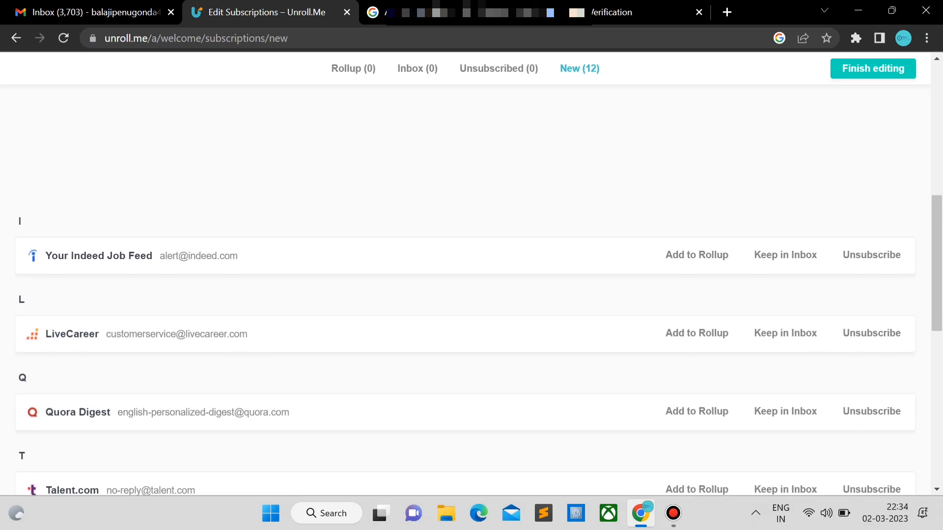
pyautogui.scroll(-4, 471, 292)
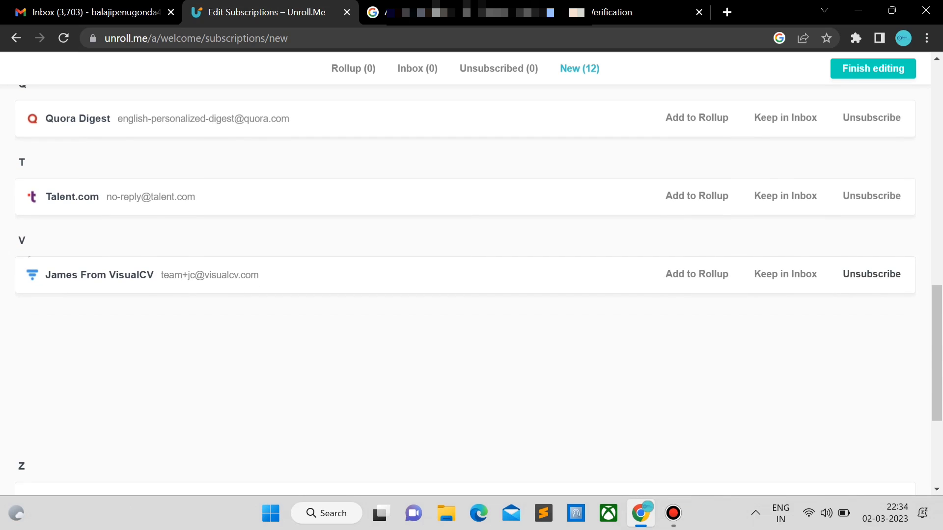
pyautogui.click(872, 274)
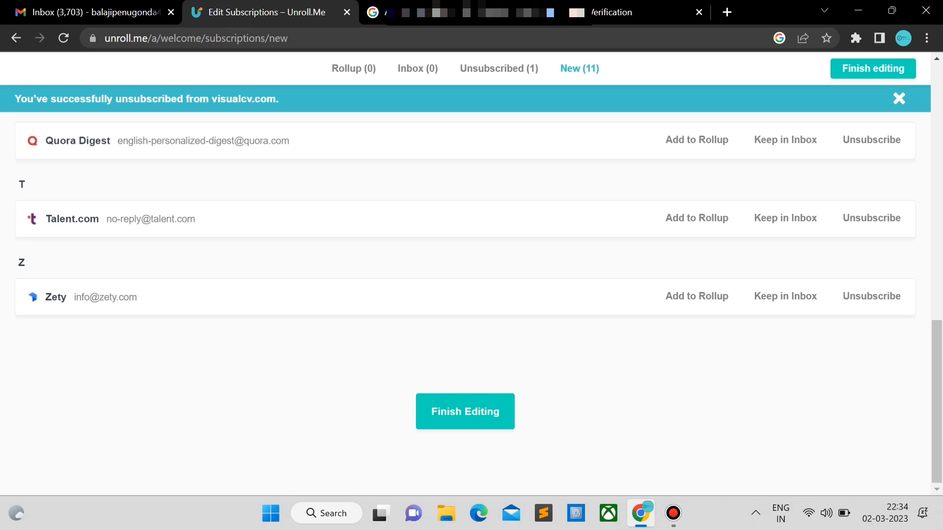
pyautogui.scroll(1, 785, 355)
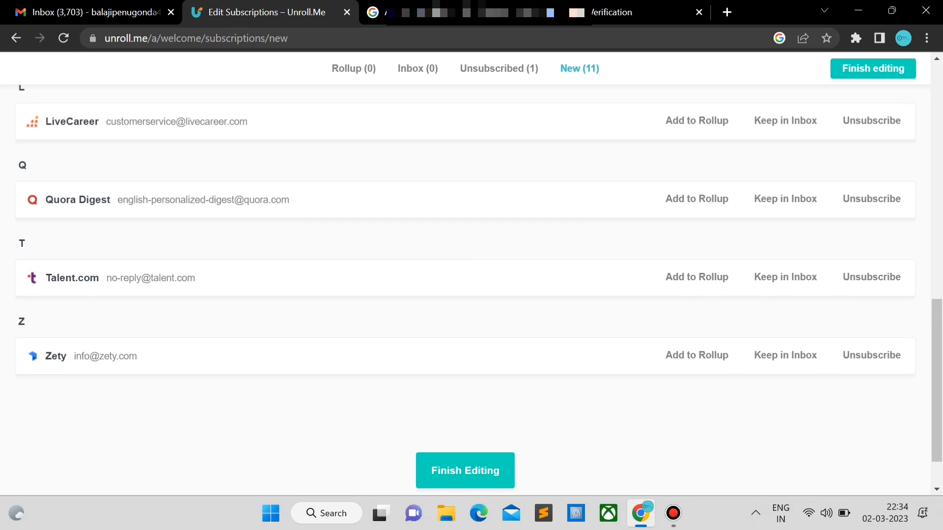
pyautogui.click(872, 355)
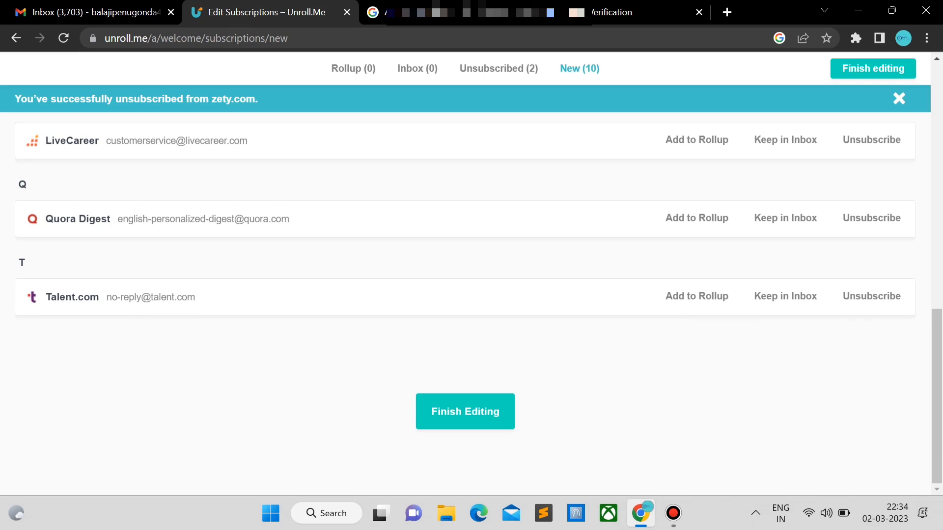
# Step: Finish editing, dismiss the share popup, and continue past the 2-unsubscribed summary
pyautogui.scroll(1, 472, 302)
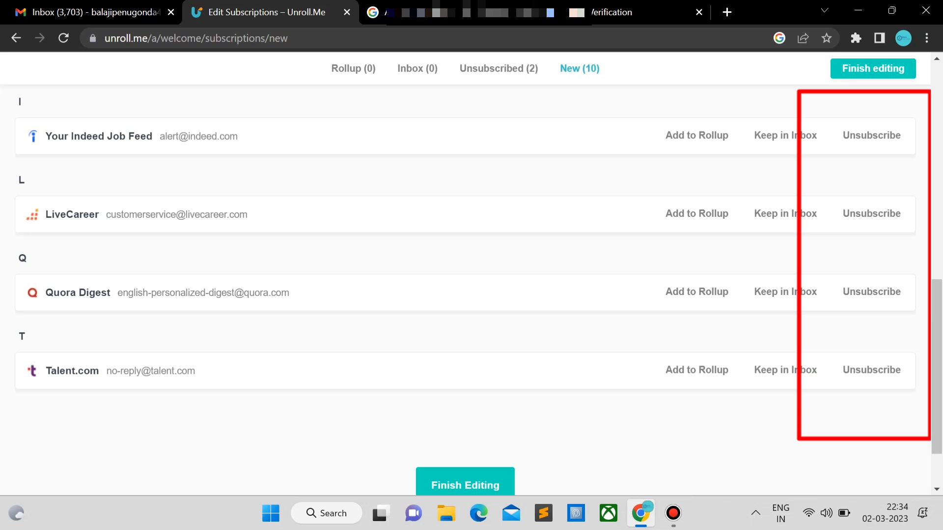
pyautogui.scroll(-1, 472, 285)
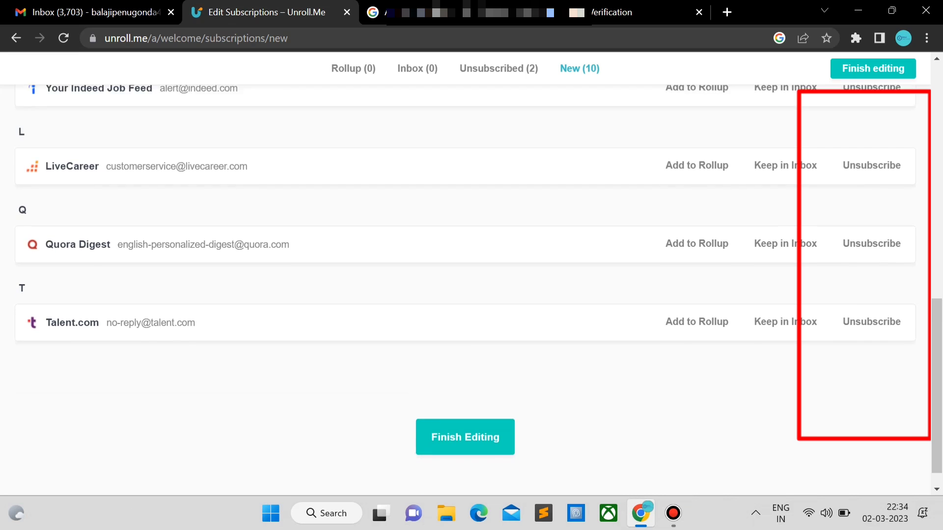
pyautogui.scroll(2, 471, 285)
pyautogui.scroll(4, 471, 290)
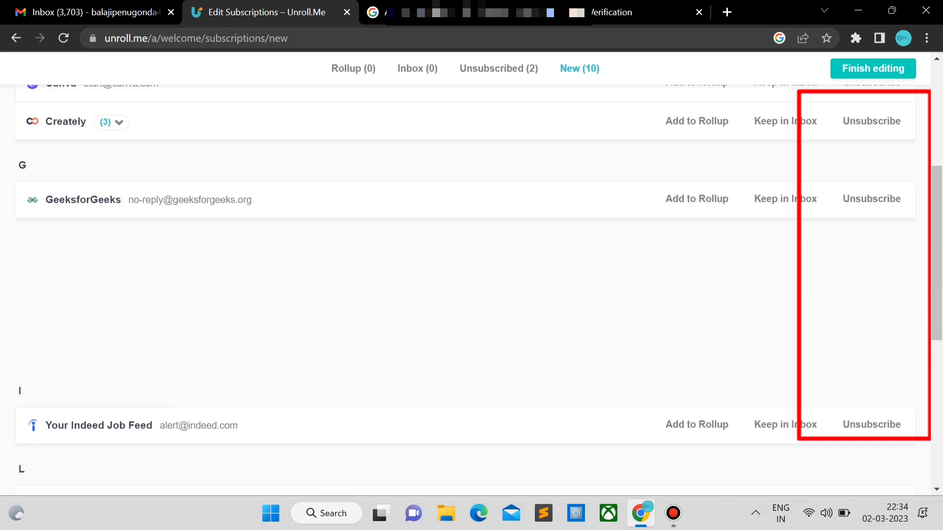
pyautogui.scroll(-7, 472, 290)
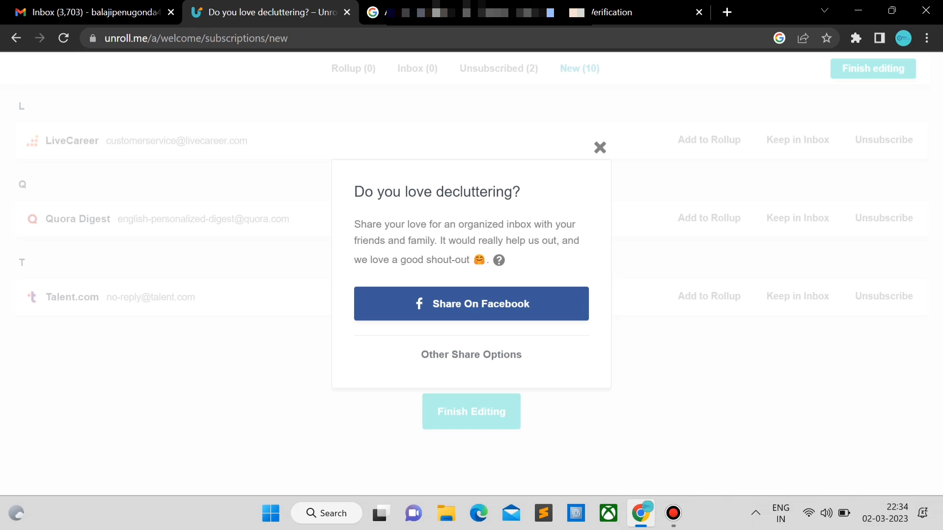
pyautogui.press('Escape')
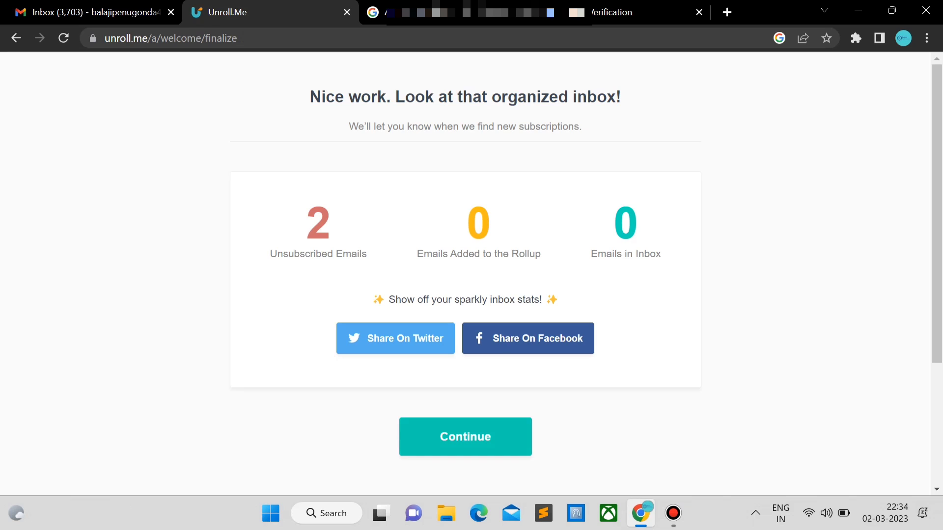
pyautogui.press('Return')
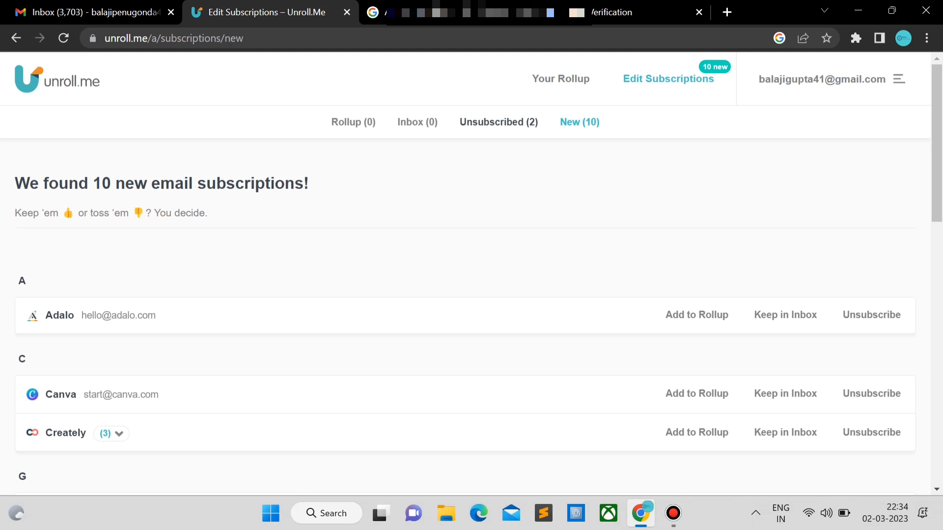
pyautogui.click(499, 122)
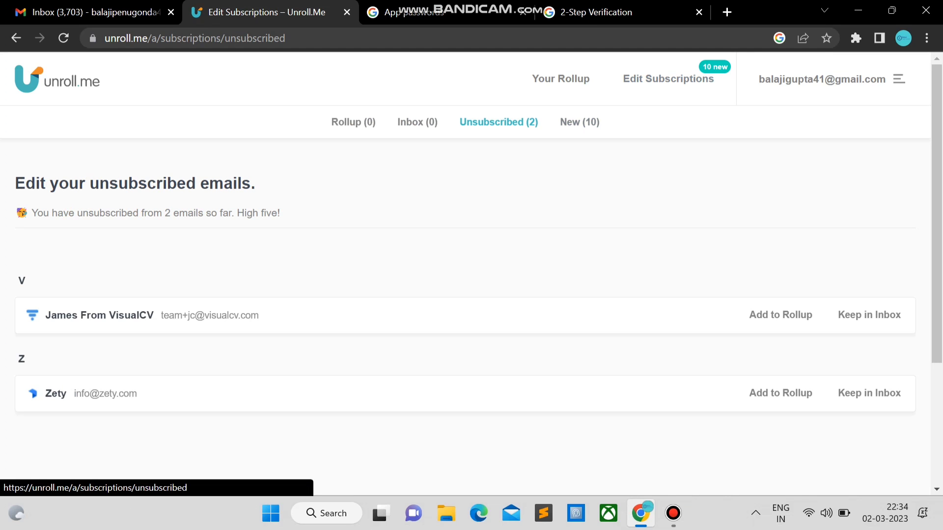
pyautogui.scroll(-2, 471, 294)
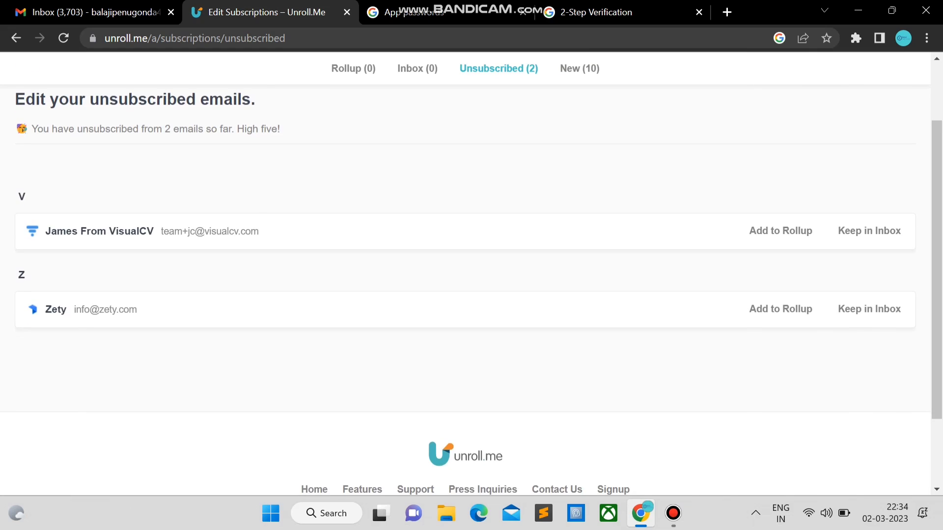
pyautogui.scroll(2, 472, 295)
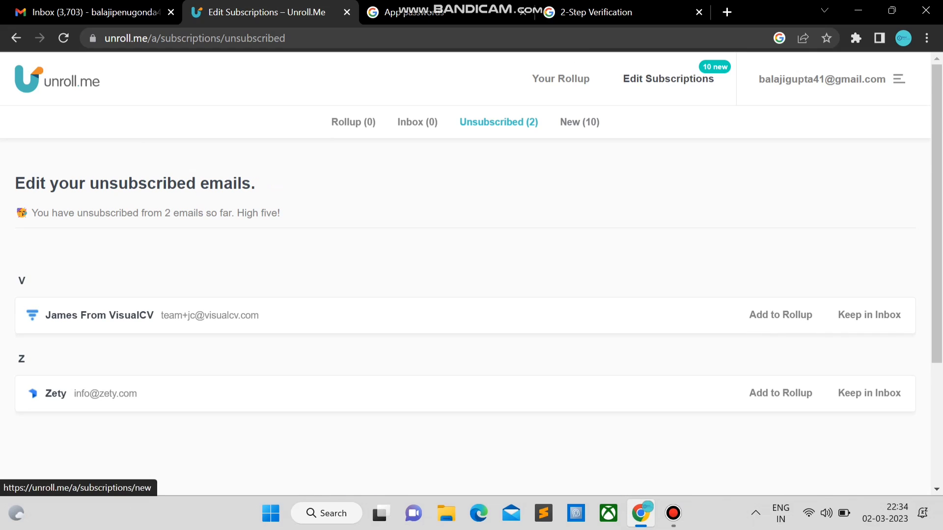
pyautogui.click(668, 79)
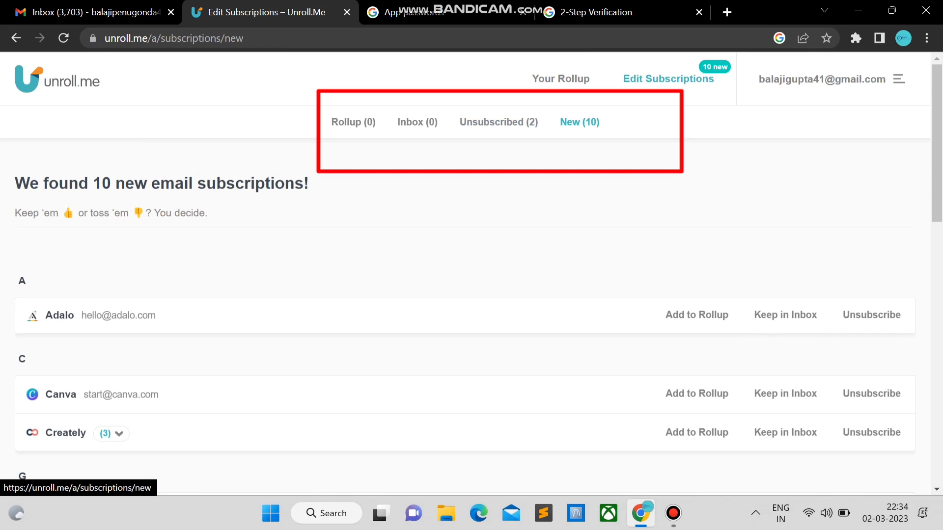
pyautogui.scroll(-2, 471, 275)
pyautogui.scroll(-10, 471, 275)
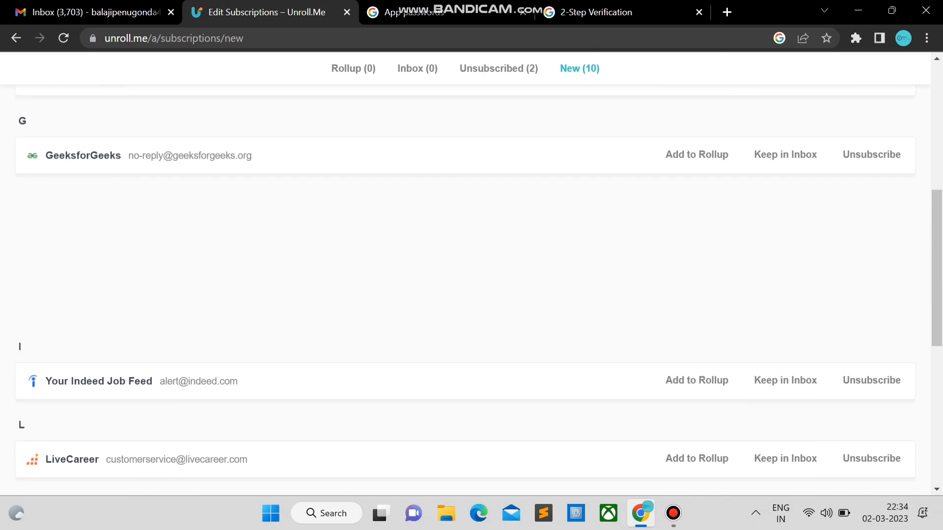
pyautogui.scroll(-2, 471, 275)
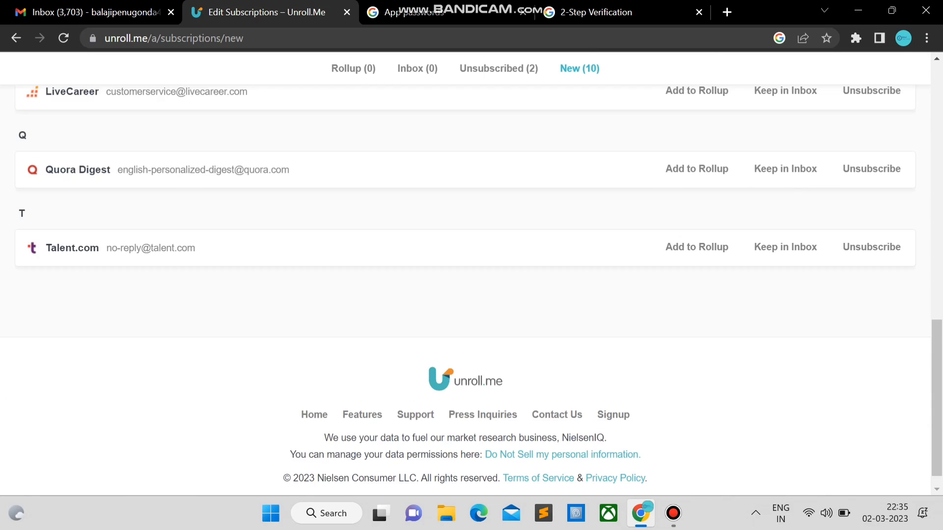
pyautogui.scroll(12, 471, 275)
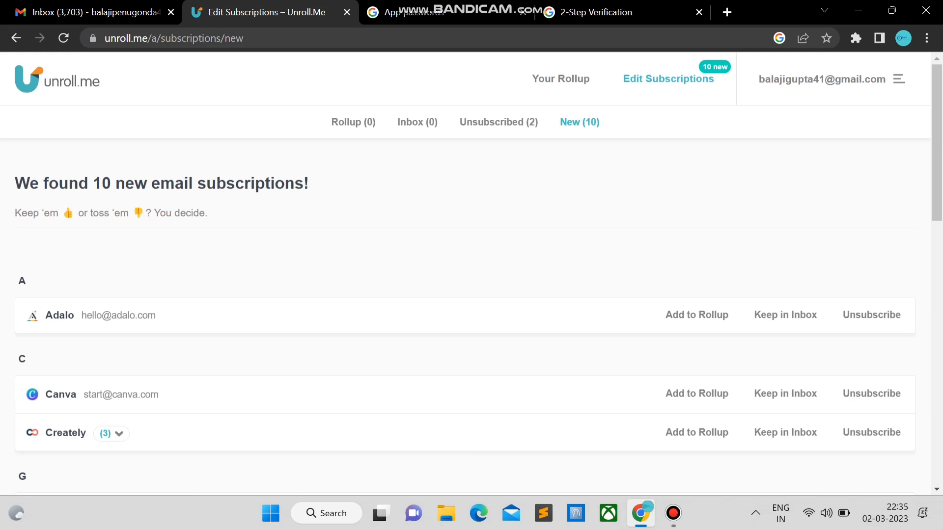